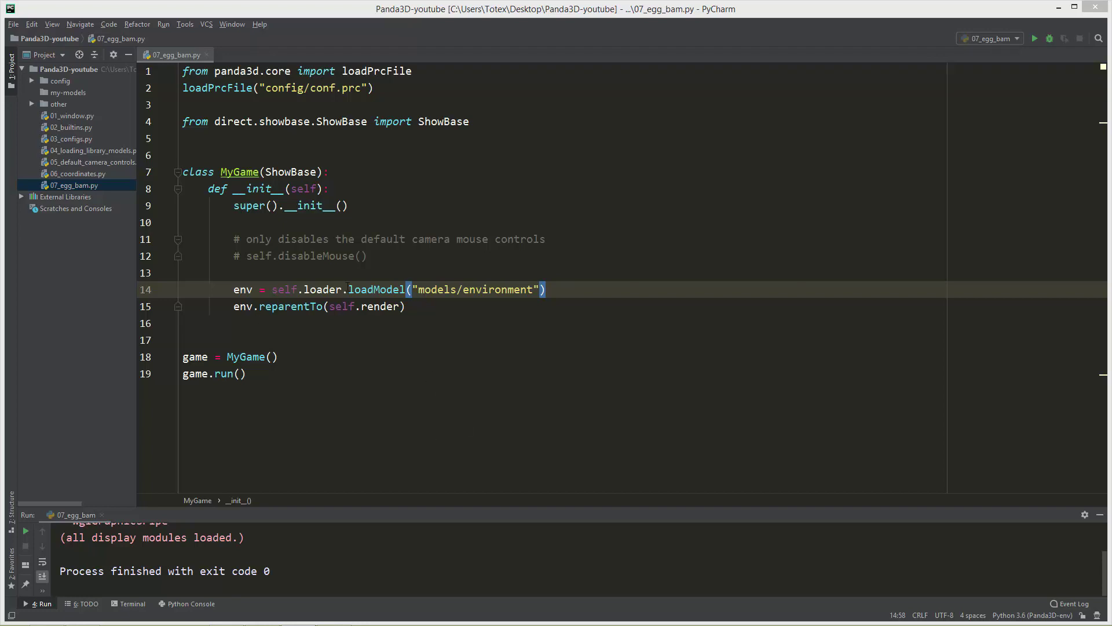
# Step: Highlight the loadModel call, its environment model path, and the reparentTo line in 07_egg_bam.py
pyautogui.moveTo(273, 289); pyautogui.dragTo(535, 289)
pyautogui.click(558, 290)
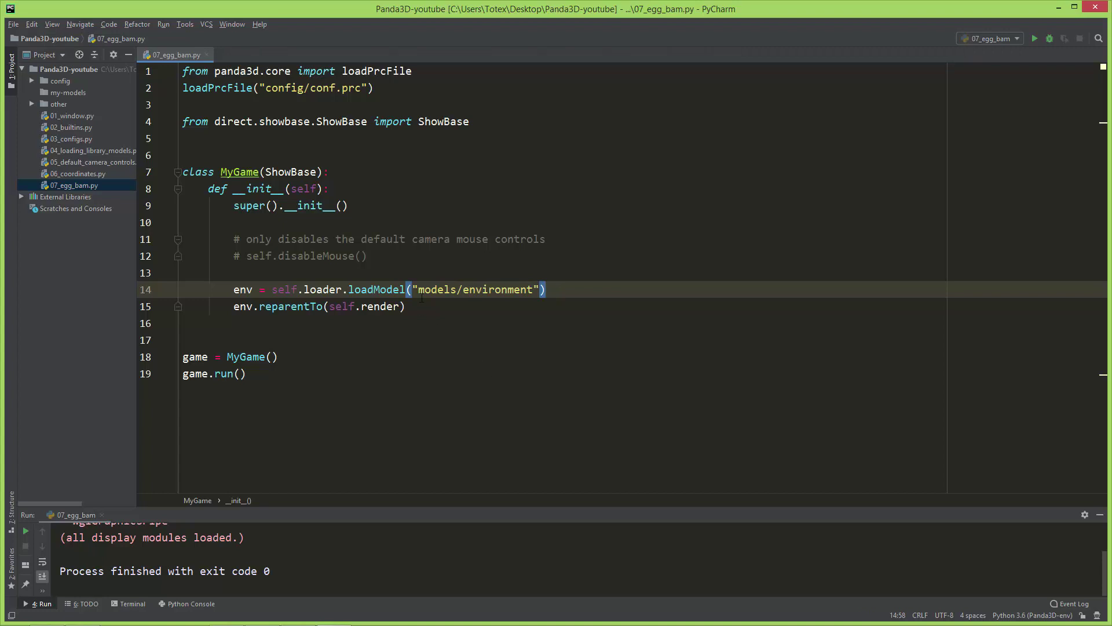
pyautogui.moveTo(464, 289); pyautogui.dragTo(529, 299)
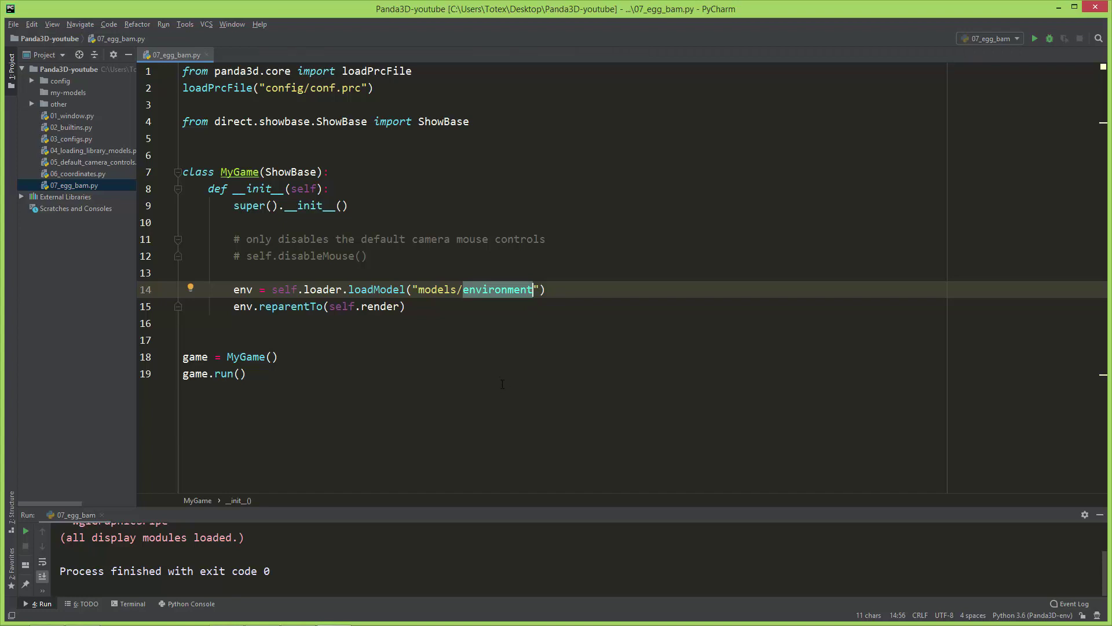
pyautogui.click(561, 293)
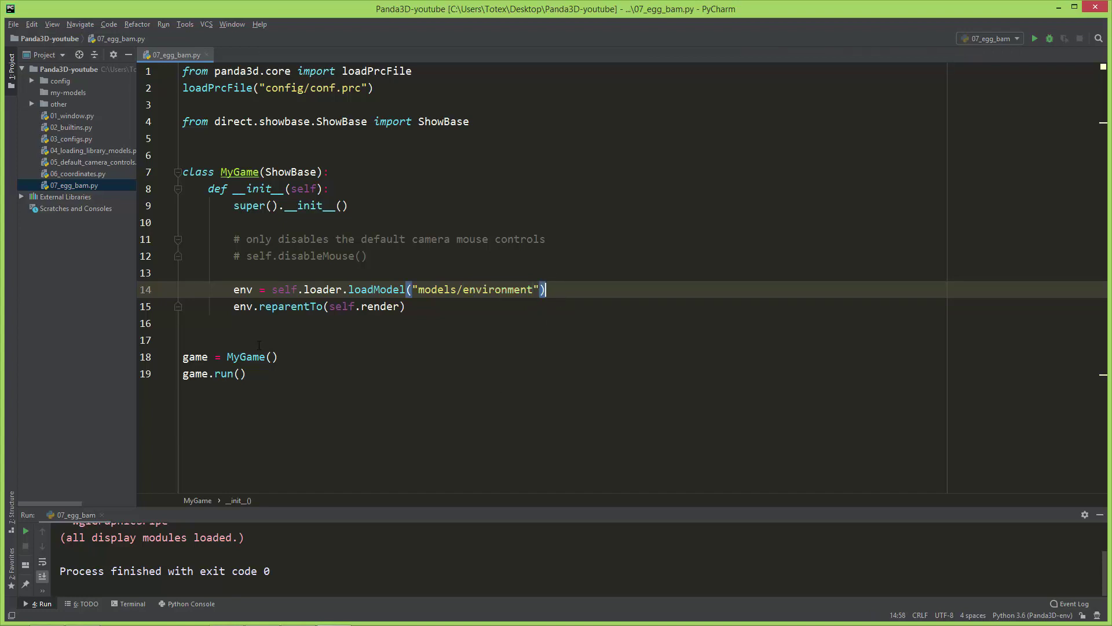
pyautogui.moveTo(234, 308); pyautogui.dragTo(405, 306)
pyautogui.click(417, 306)
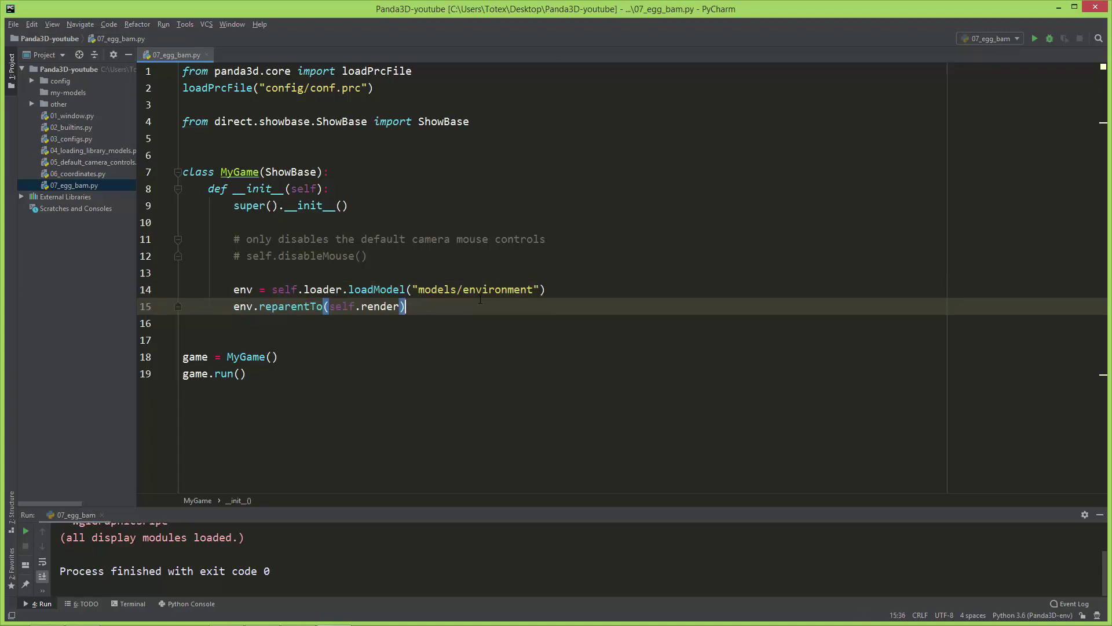
# Step: Run 07_egg_bam.py, orbit the camera around the bamboo environment, then close the My Game window
pyautogui.click(1039, 35)
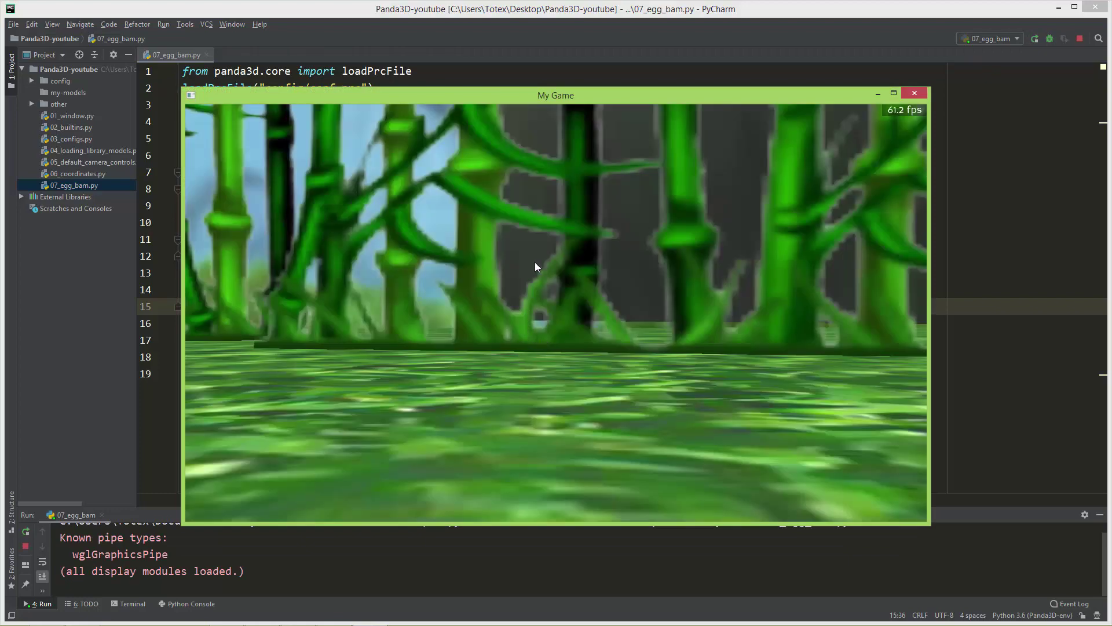
pyautogui.moveTo(536, 267)
pyautogui.mouseDown(button='right')
pyautogui.moveTo(531, 371)
pyautogui.moveTo(511, 212)
pyautogui.moveTo(550, 353)
pyautogui.moveTo(539, 271)
pyautogui.moveTo(546, 307)
pyautogui.moveTo(533, 303)
pyautogui.moveTo(533, 351)
pyautogui.moveTo(548, 343)
pyautogui.moveTo(525, 399)
pyautogui.mouseUp(button='right')
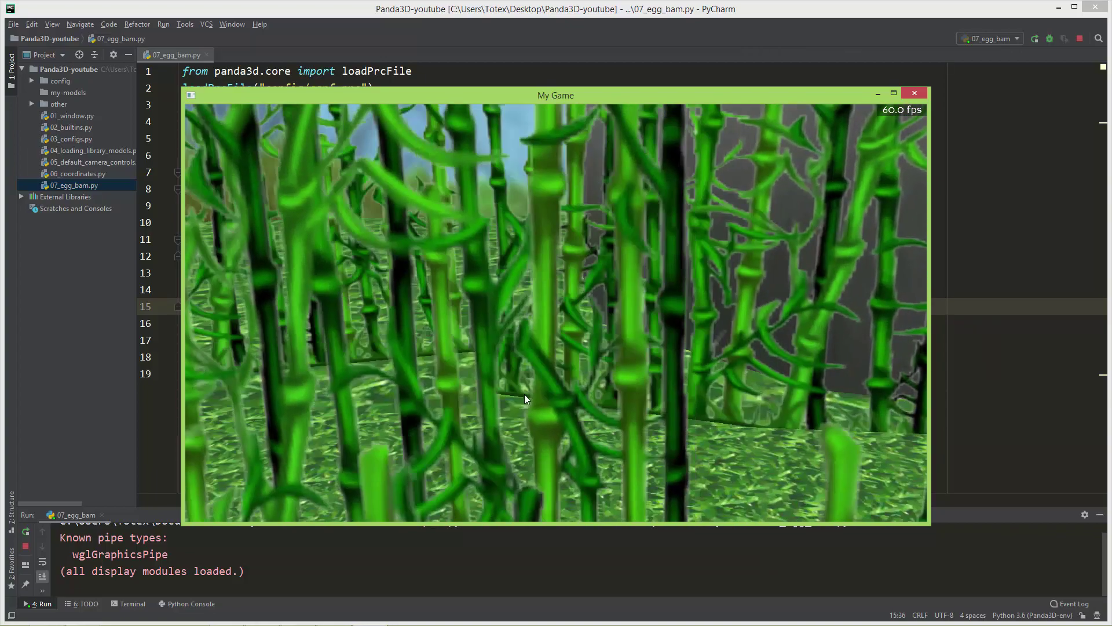
pyautogui.moveTo(525, 399); pyautogui.dragTo(495, 446, button='middle')
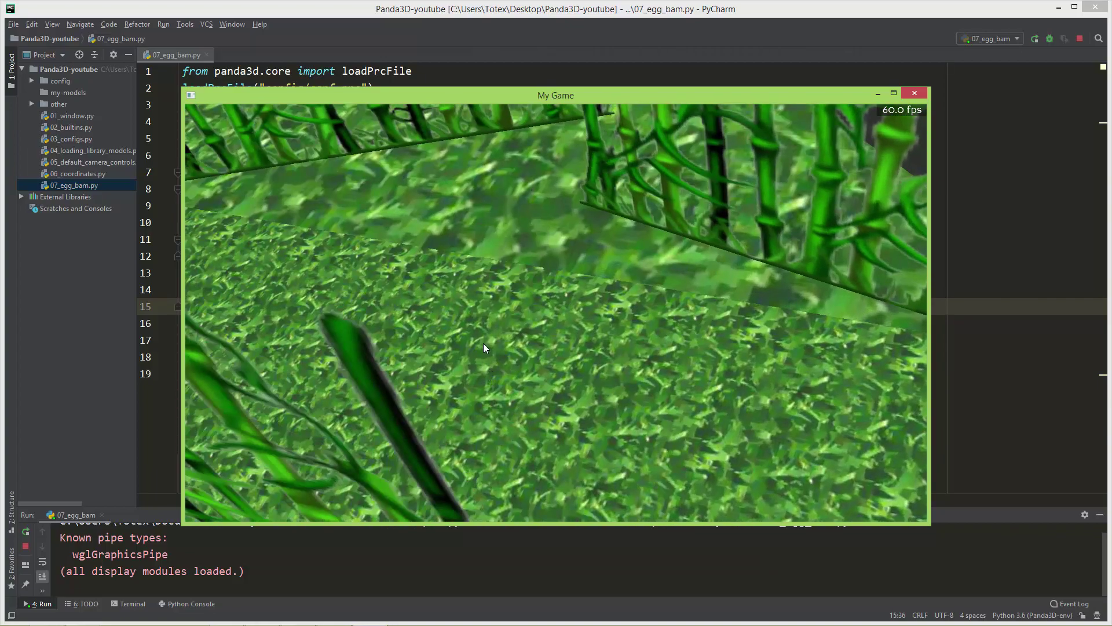
pyautogui.moveTo(484, 343)
pyautogui.mouseDown(button='middle')
pyautogui.moveTo(492, 323)
pyautogui.moveTo(503, 370)
pyautogui.moveTo(532, 165)
pyautogui.moveTo(506, 266)
pyautogui.moveTo(507, 418)
pyautogui.moveTo(516, 417)
pyautogui.moveTo(541, 211)
pyautogui.moveTo(449, 359)
pyautogui.moveTo(517, 330)
pyautogui.moveTo(528, 159)
pyautogui.moveTo(427, 380)
pyautogui.moveTo(443, 344)
pyautogui.moveTo(551, 309)
pyautogui.moveTo(403, 323)
pyautogui.moveTo(476, 326)
pyautogui.moveTo(436, 300)
pyautogui.moveTo(387, 302)
pyautogui.moveTo(445, 327)
pyautogui.moveTo(423, 287)
pyautogui.moveTo(332, 303)
pyautogui.moveTo(405, 291)
pyautogui.moveTo(454, 301)
pyautogui.moveTo(369, 317)
pyautogui.mouseUp(button='middle')
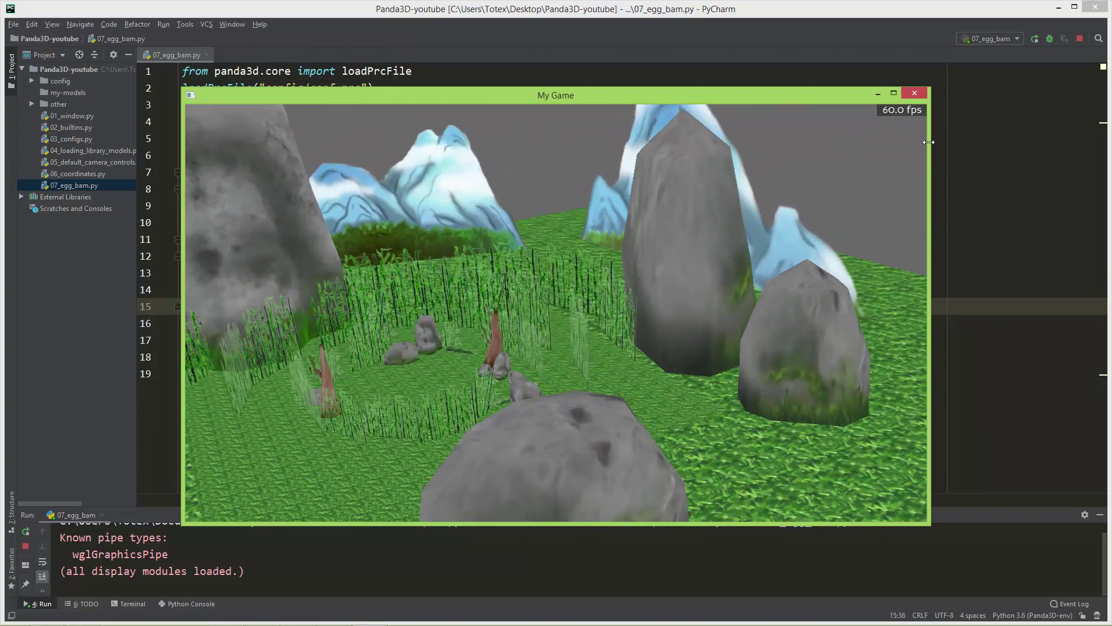
pyautogui.click(916, 92)
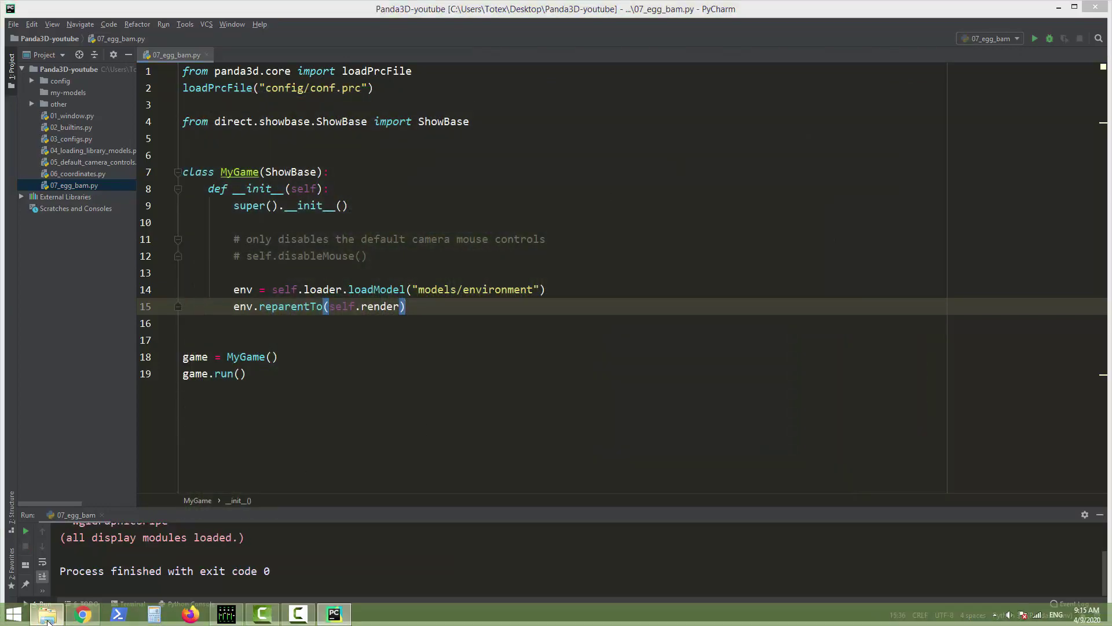
# Step: Compare environment.egg (248 KB) with environment.egg.bam (60 KB) in the egg-bam folder
pyautogui.click(46, 614)
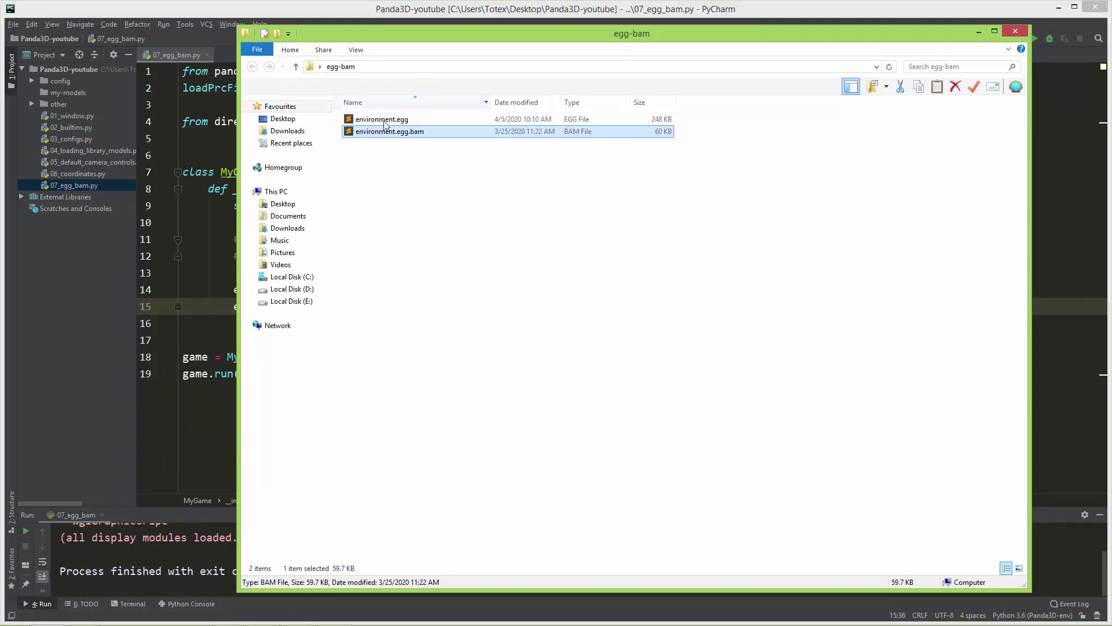
pyautogui.click(421, 181)
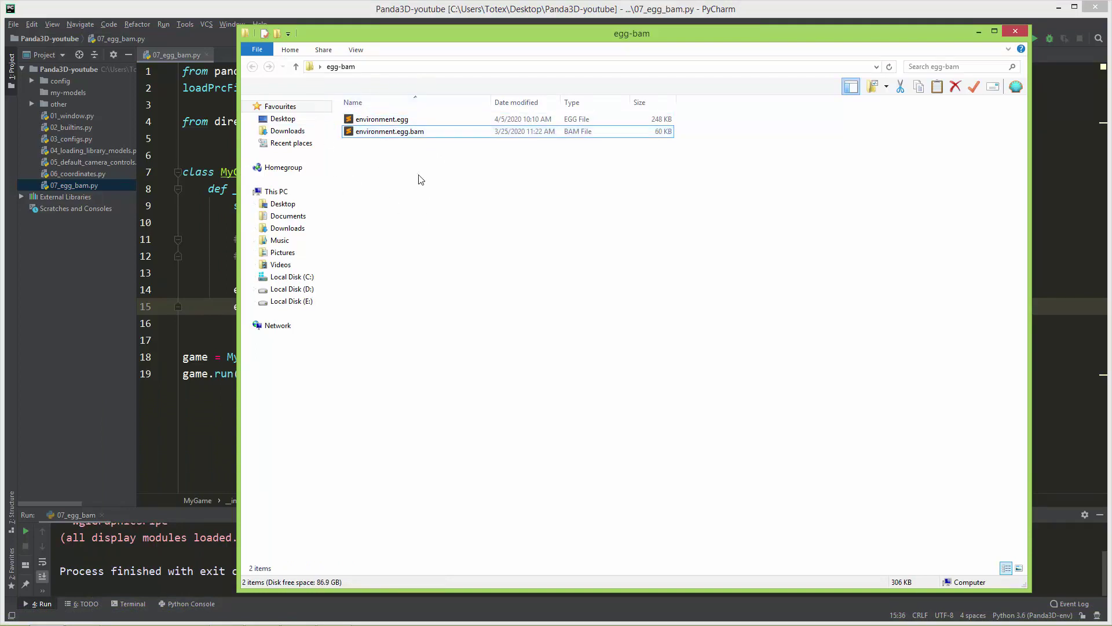
pyautogui.click(397, 132)
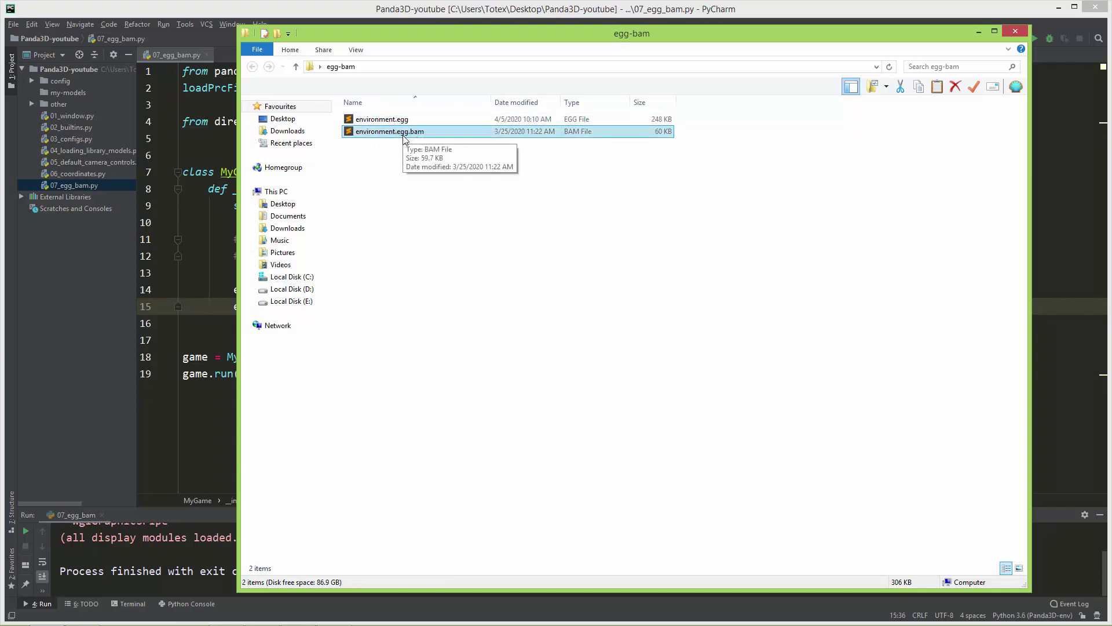
pyautogui.click(406, 120)
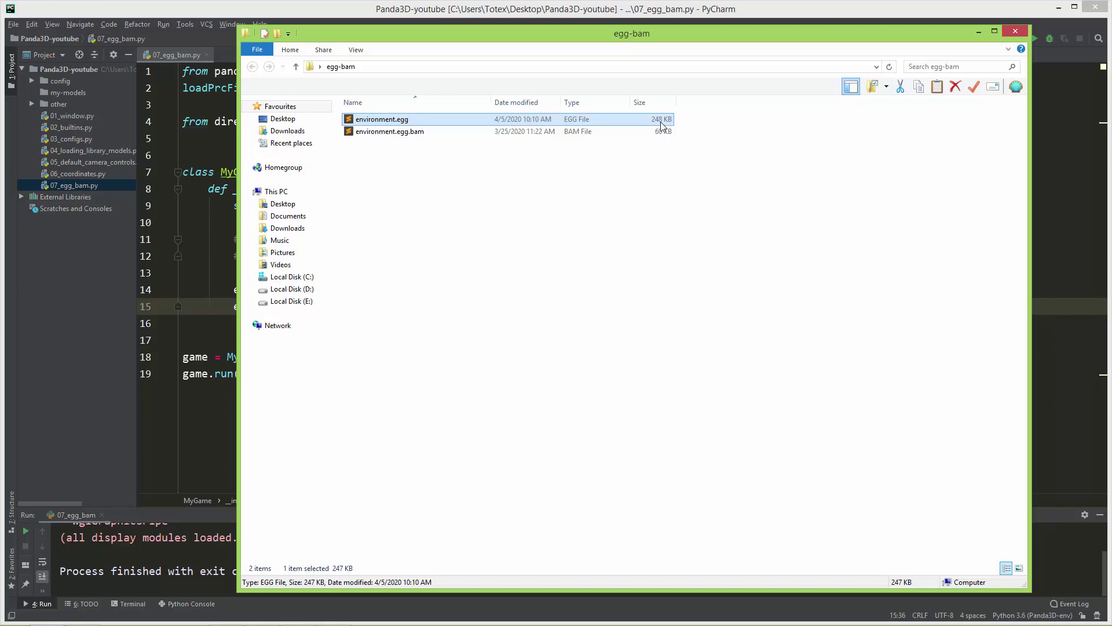
pyautogui.click(400, 137)
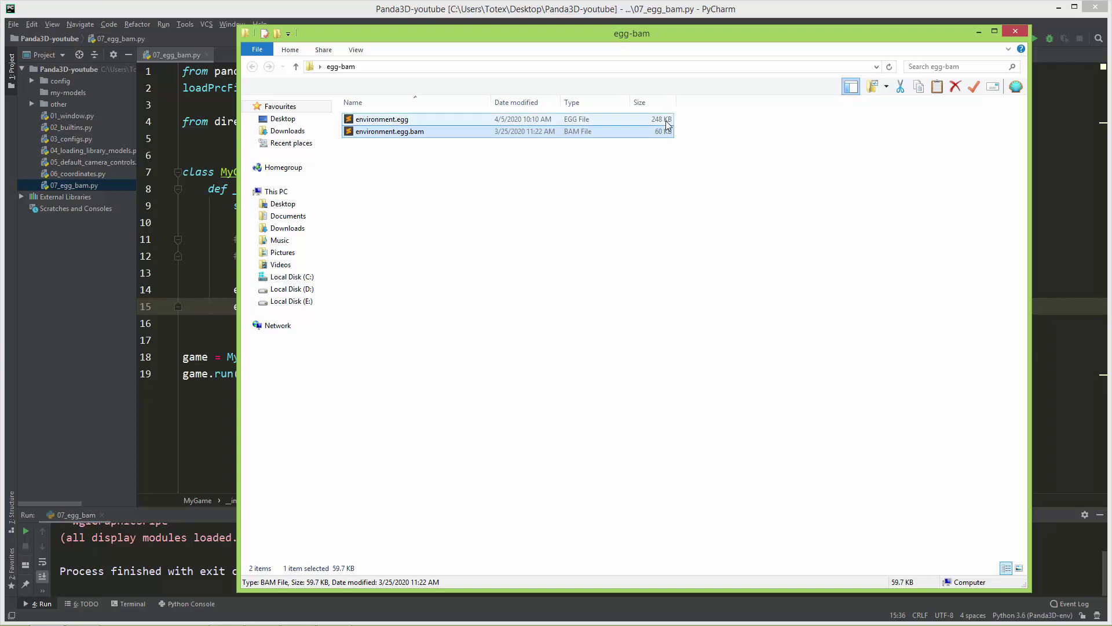
pyautogui.click(397, 121)
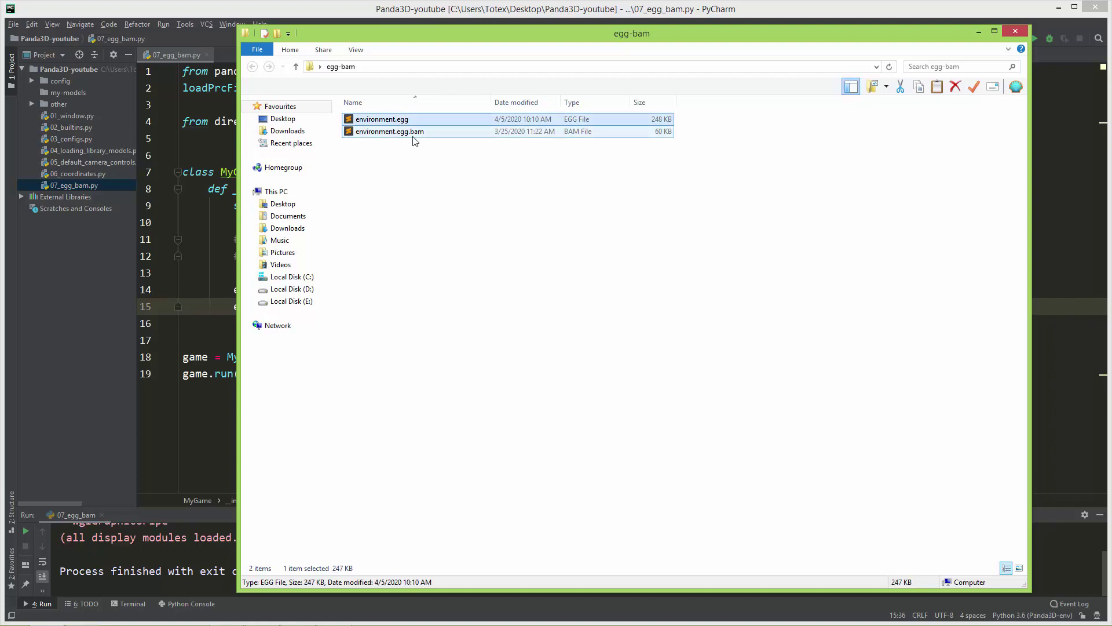
pyautogui.click(410, 132)
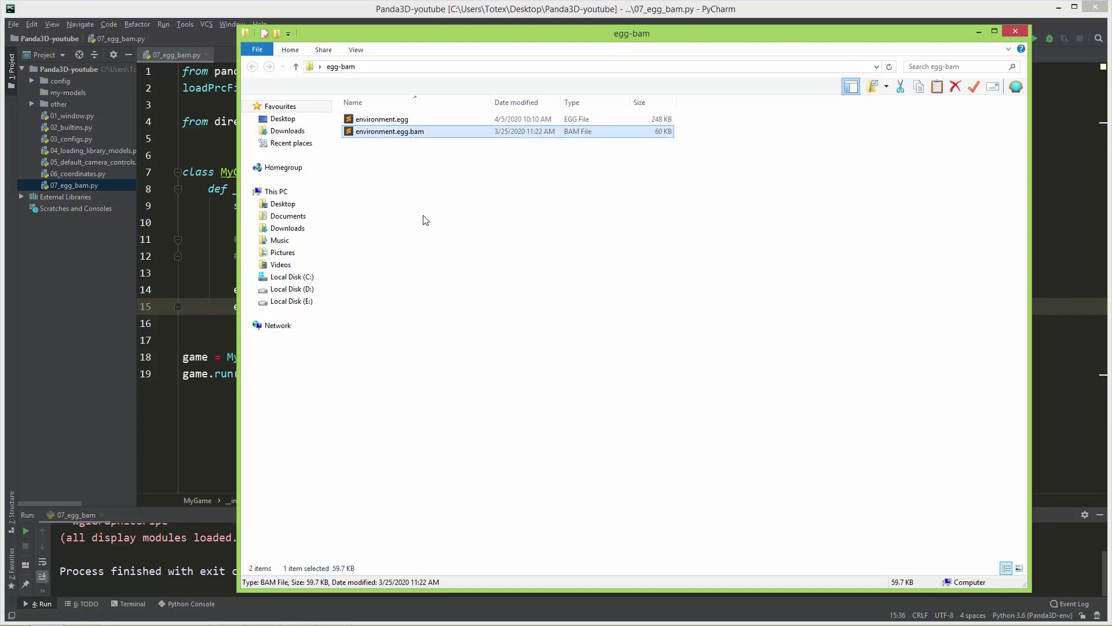
# Step: Open environment.egg in Sublime Text and browse its plain-text vertex and polygon data
pyautogui.doubleClick(383, 119)
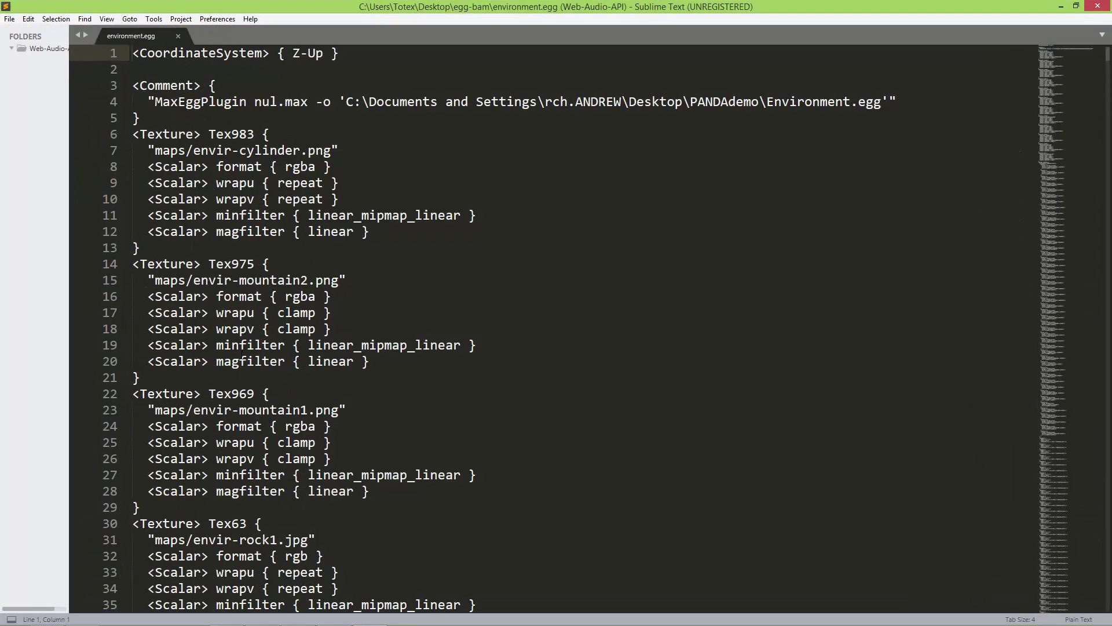
pyautogui.scroll(-7, 241, 360)
pyautogui.scroll(-3, 241, 359)
pyautogui.scroll(-1, 241, 359)
pyautogui.scroll(-6, 219, 348)
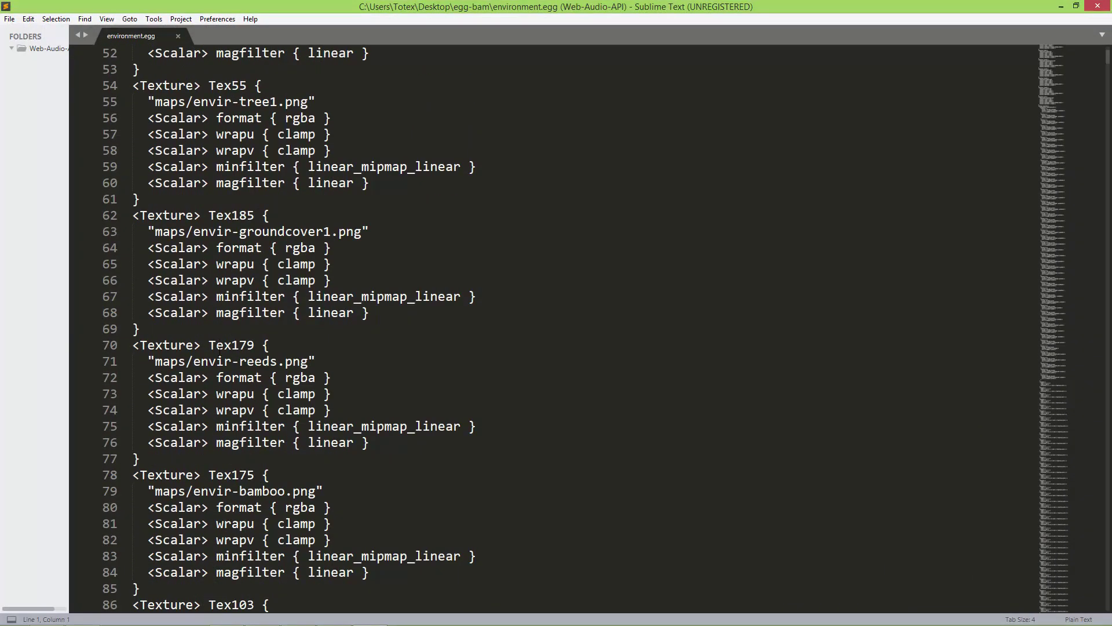
pyautogui.scroll(-7, 219, 347)
pyautogui.scroll(-6, 219, 348)
pyautogui.scroll(-5, 219, 348)
pyautogui.scroll(-8, 219, 347)
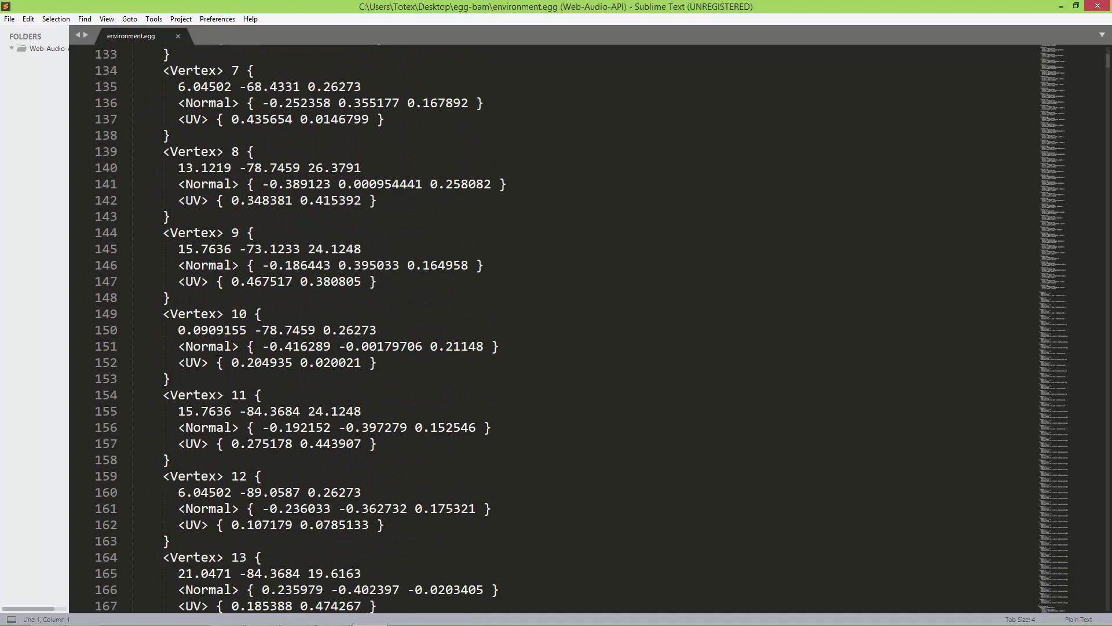
pyautogui.scroll(-8, 219, 348)
pyautogui.moveTo(1056, 95); pyautogui.dragTo(1059, 82)
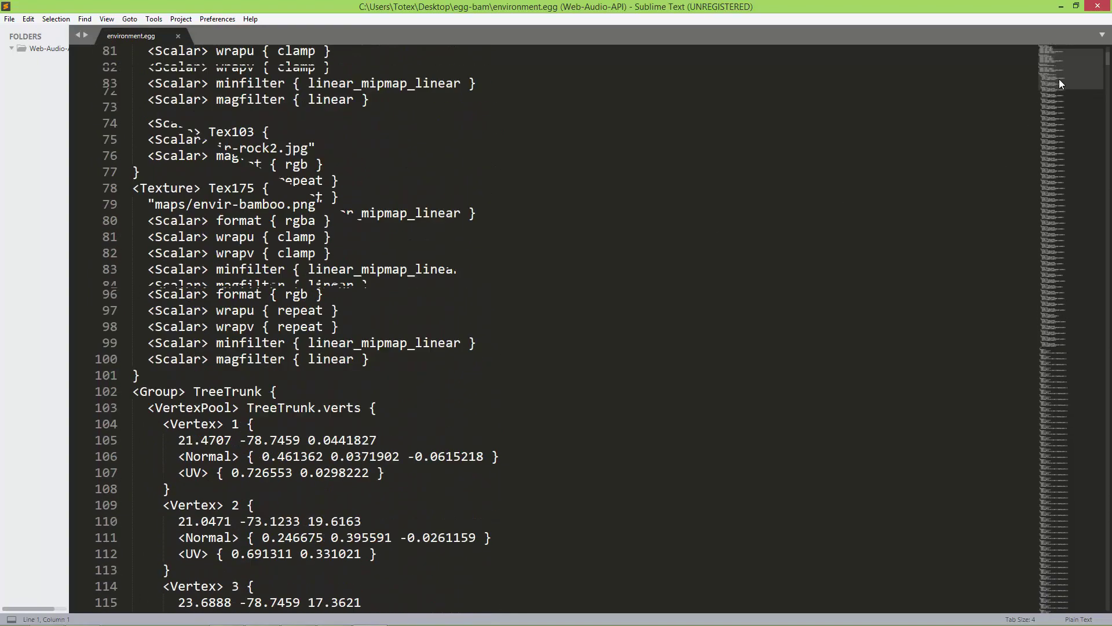
pyautogui.scroll(-15, 1059, 83)
pyautogui.scroll(-4, 1059, 84)
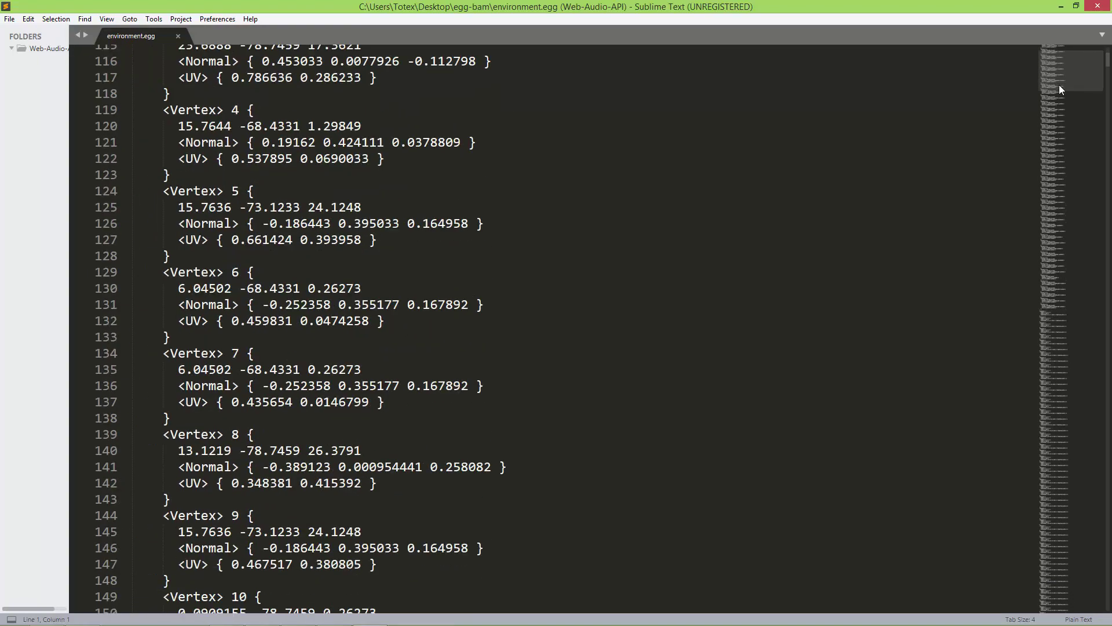
pyautogui.scroll(-15, 1059, 85)
pyautogui.scroll(-12, 1059, 88)
pyautogui.scroll(-19, 1059, 89)
pyautogui.scroll(-11, 1059, 92)
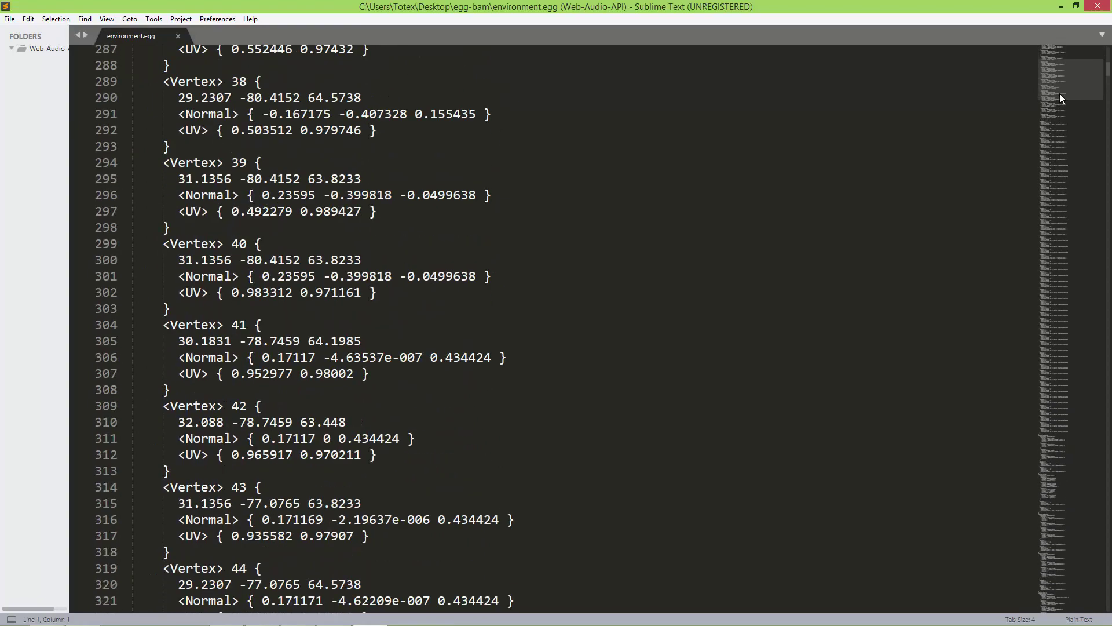
pyautogui.scroll(-4, 1059, 93)
pyautogui.scroll(-11, 1059, 94)
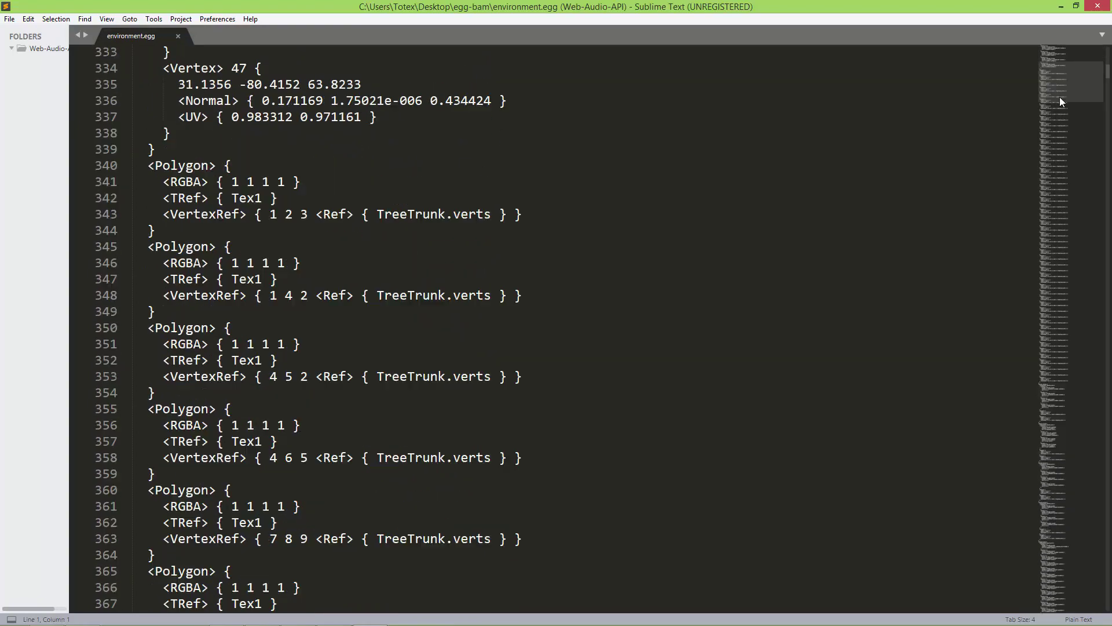
pyautogui.scroll(-8, 1059, 96)
pyautogui.moveTo(1059, 102)
pyautogui.mouseDown()
pyautogui.moveTo(1069, 322)
pyautogui.moveTo(1055, 348)
pyautogui.moveTo(1074, 558)
pyautogui.moveTo(1056, 120)
pyautogui.moveTo(1037, 60)
pyautogui.mouseUp()
# Step: View environment.egg.bam in Sublime, select some of its binary hex lines, then close it
pyautogui.click(47, 615)
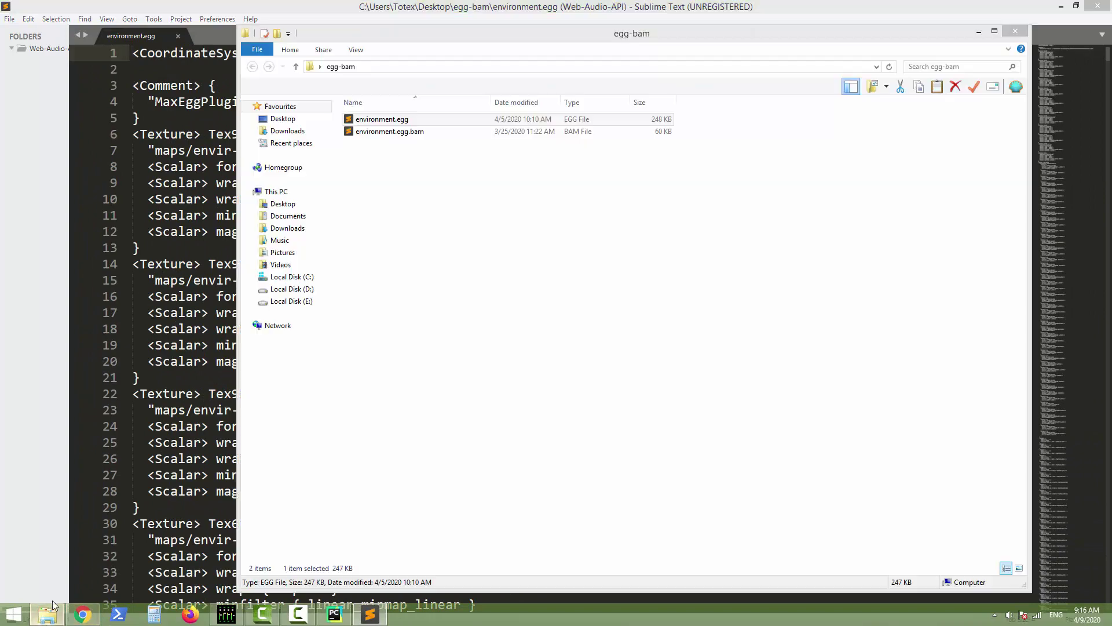
pyautogui.doubleClick(405, 132)
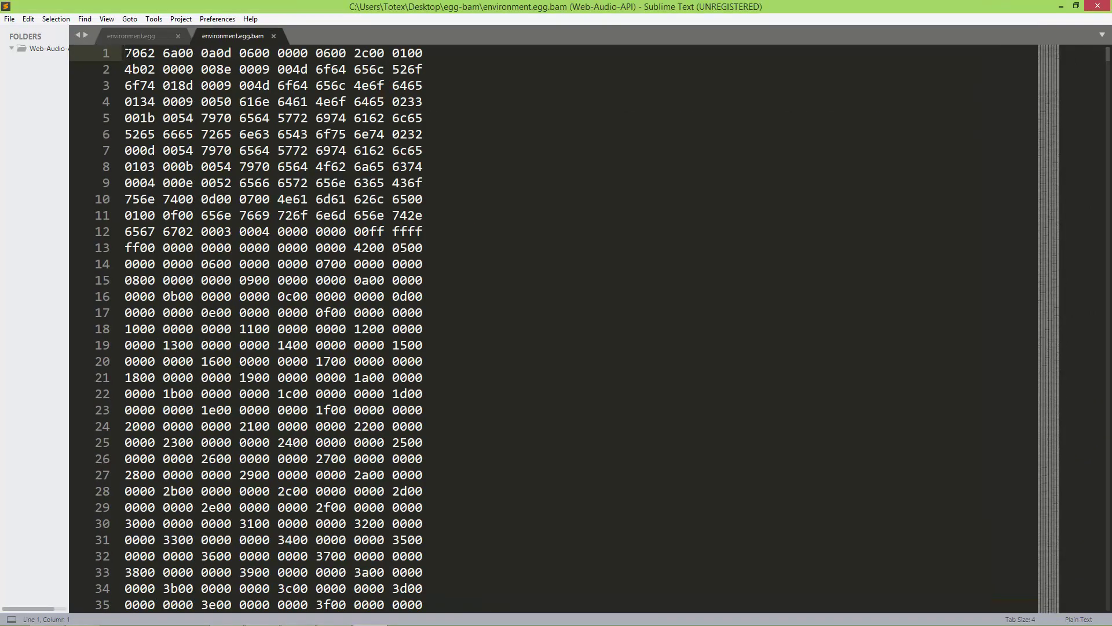
pyautogui.moveTo(126, 53); pyautogui.dragTo(413, 149)
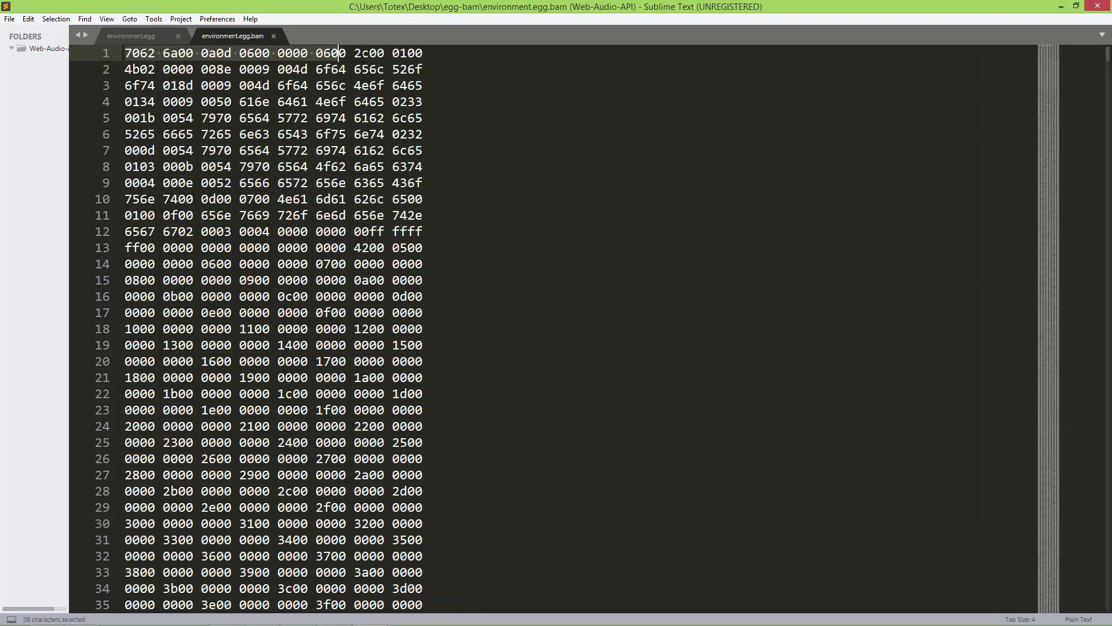
pyautogui.hotkey('shift', 'Down')
pyautogui.hotkey('shift', 'Down')
pyautogui.hotkey('shift', 'Down')
pyautogui.hotkey('shift', 'Down')
pyautogui.hotkey('shift', 'Down')
pyautogui.hotkey('shift', 'Down')
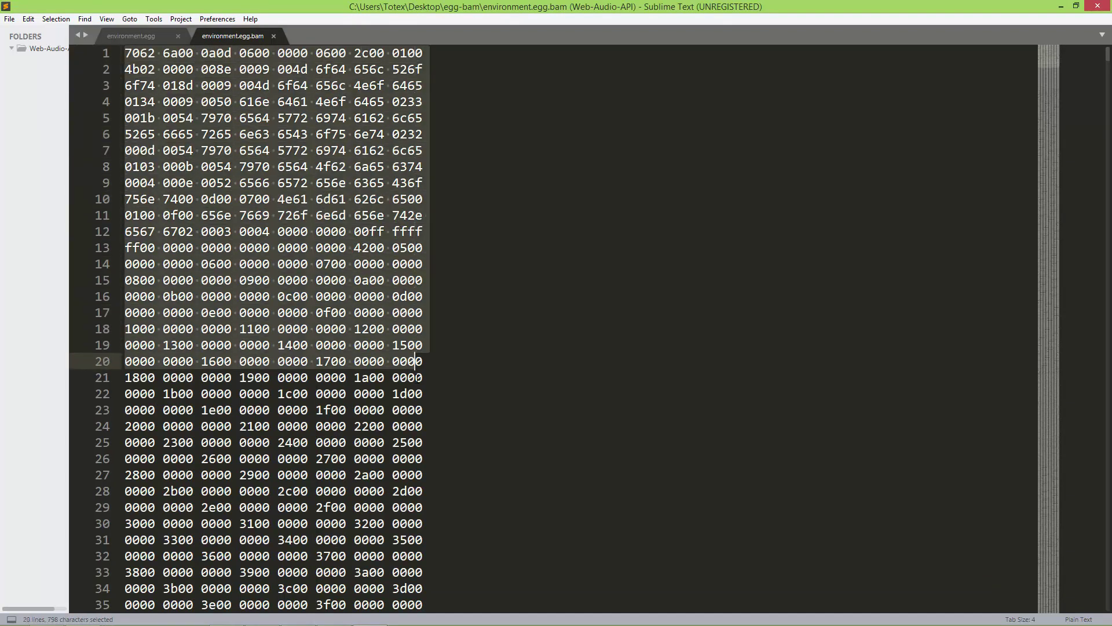
pyautogui.hotkey('shift', 'Down')
pyautogui.hotkey('shift', 'Down')
pyautogui.hotkey('shift', 'Down')
pyautogui.hotkey('shift', 'Down')
pyautogui.hotkey('shift', 'Down')
pyautogui.click(273, 36)
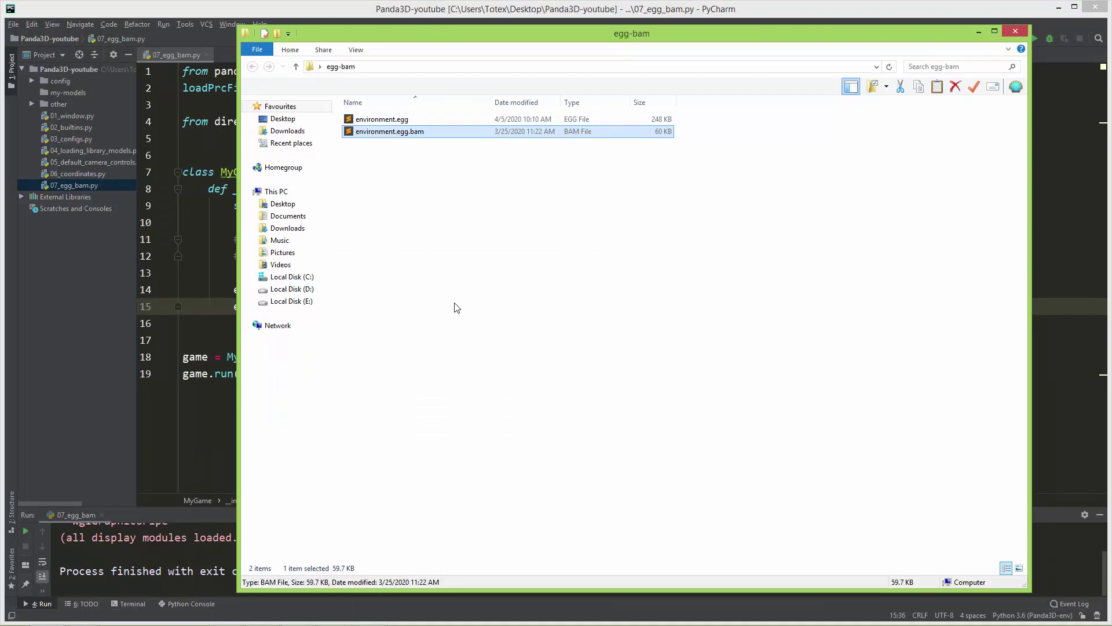
# Step: Go from Desktop into P3D-tester\build\win_amd64 and launch tester.exe
pyautogui.click(401, 120)
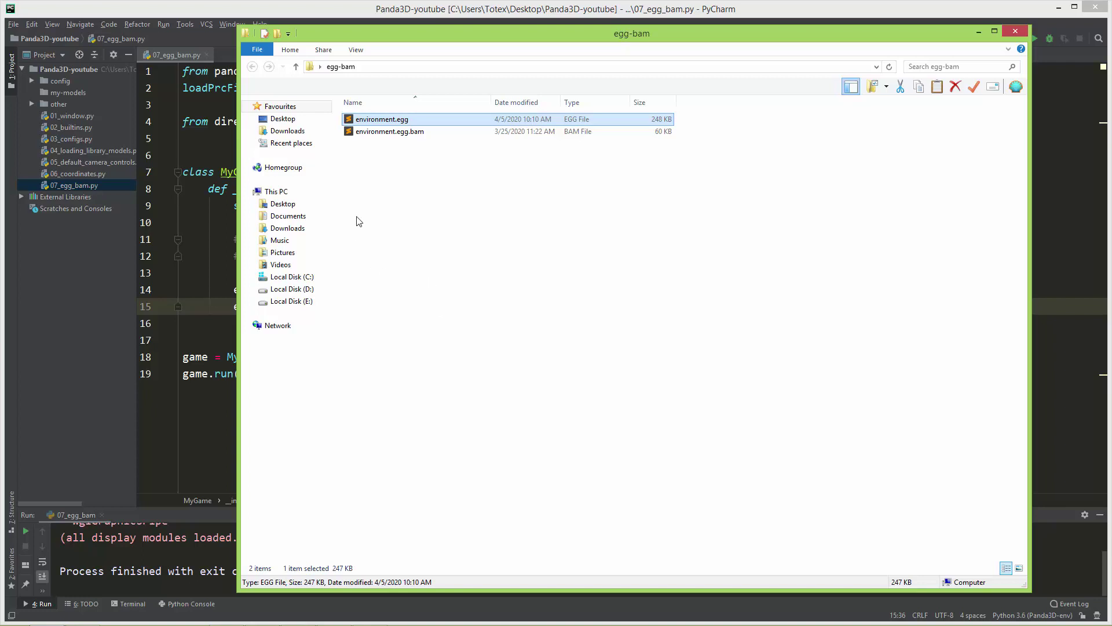
pyautogui.moveTo(287, 130)
pyautogui.click(292, 121)
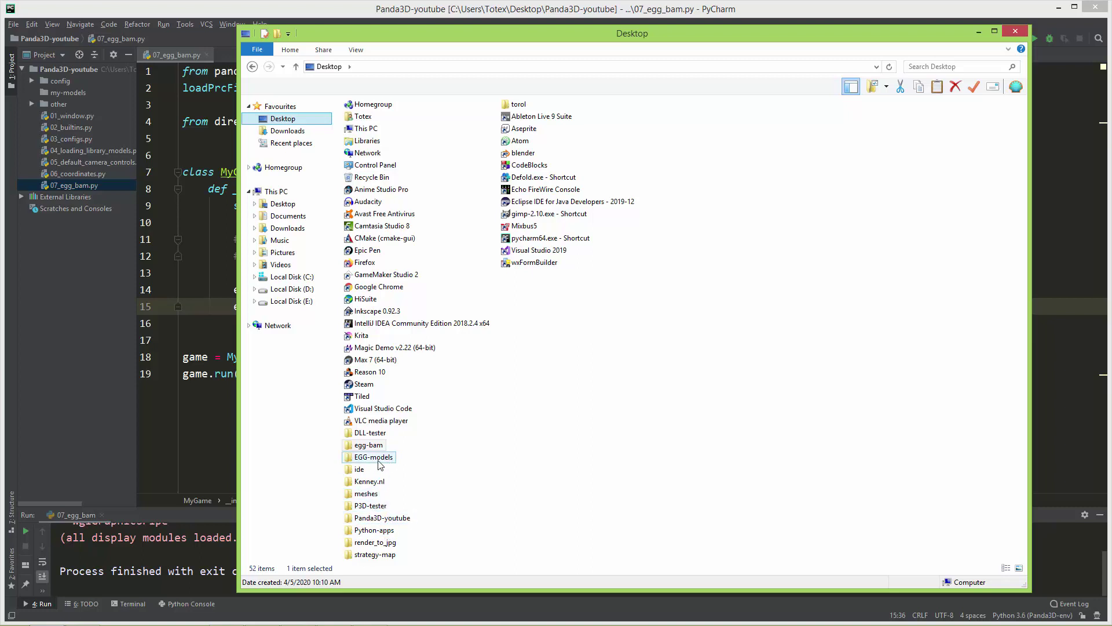
pyautogui.doubleClick(374, 508)
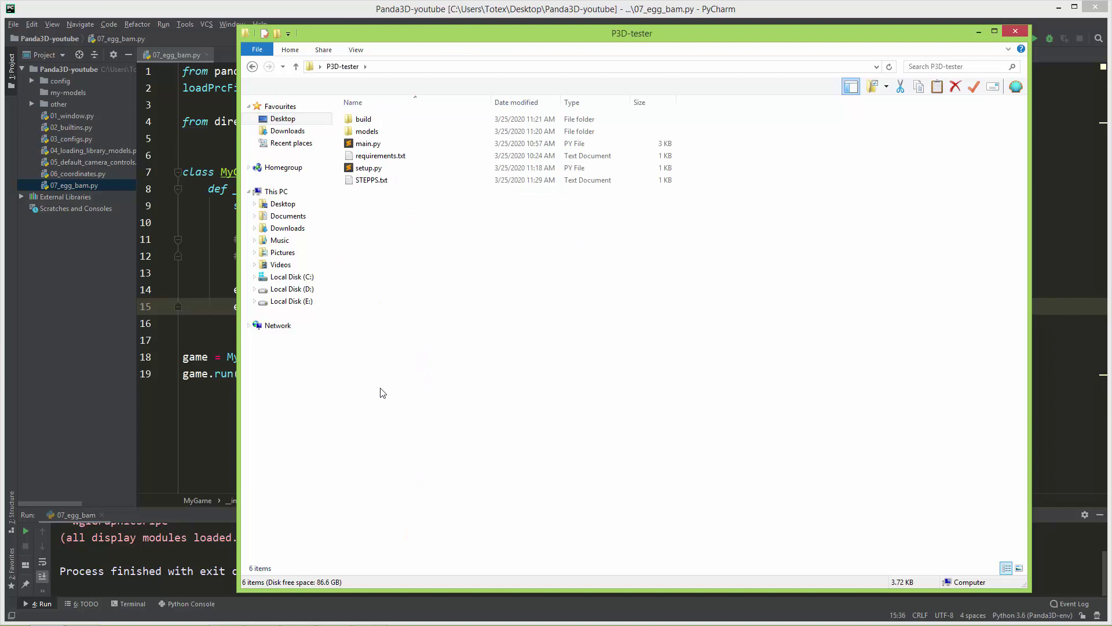
pyautogui.doubleClick(365, 120)
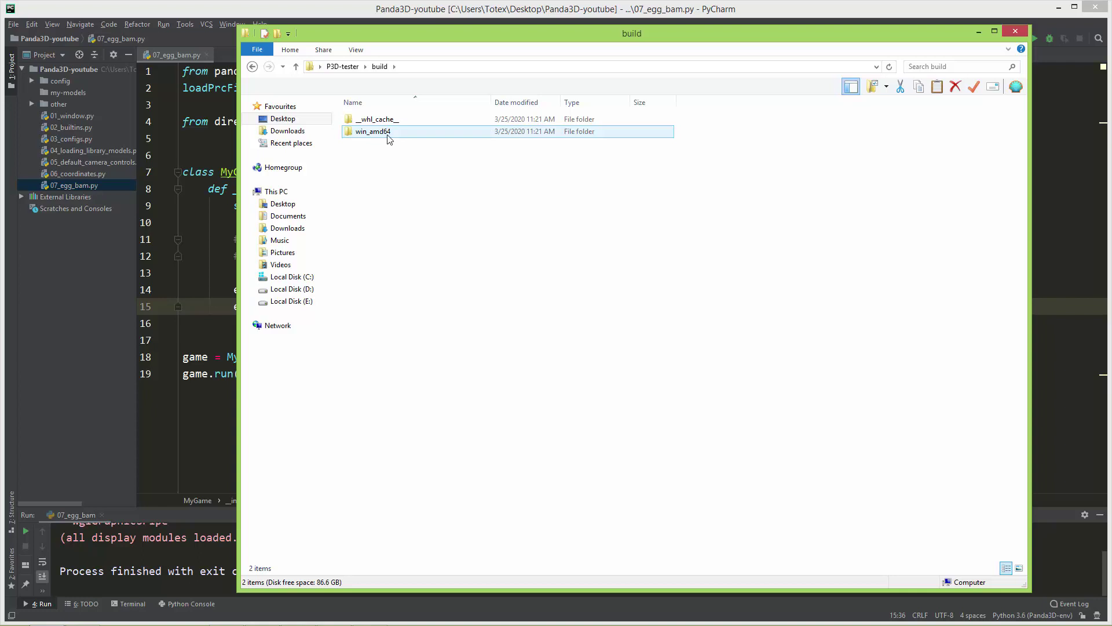
pyautogui.doubleClick(389, 133)
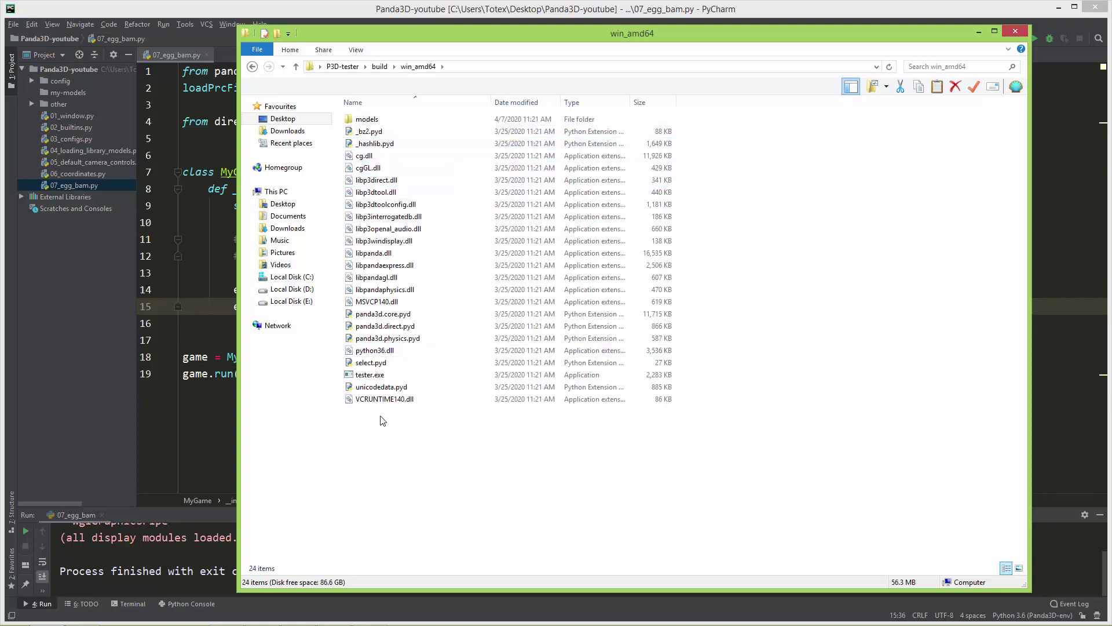
pyautogui.doubleClick(373, 377)
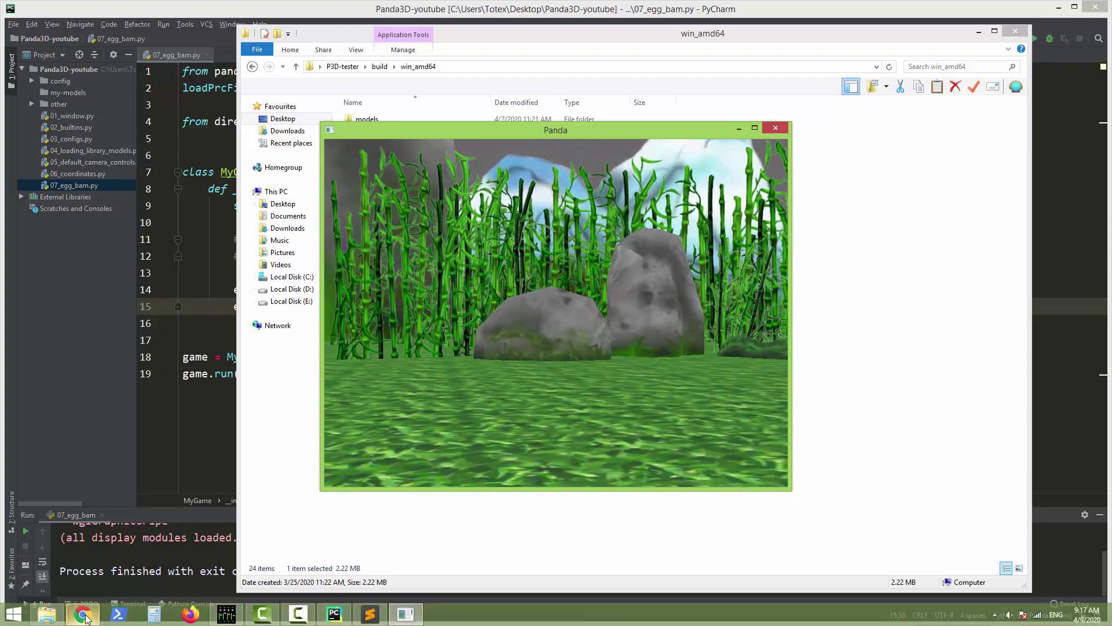
# Step: Browse the Panda3D manual through Introduction and the Hello World tutorial to Starting Panda3D
pyautogui.click(85, 616)
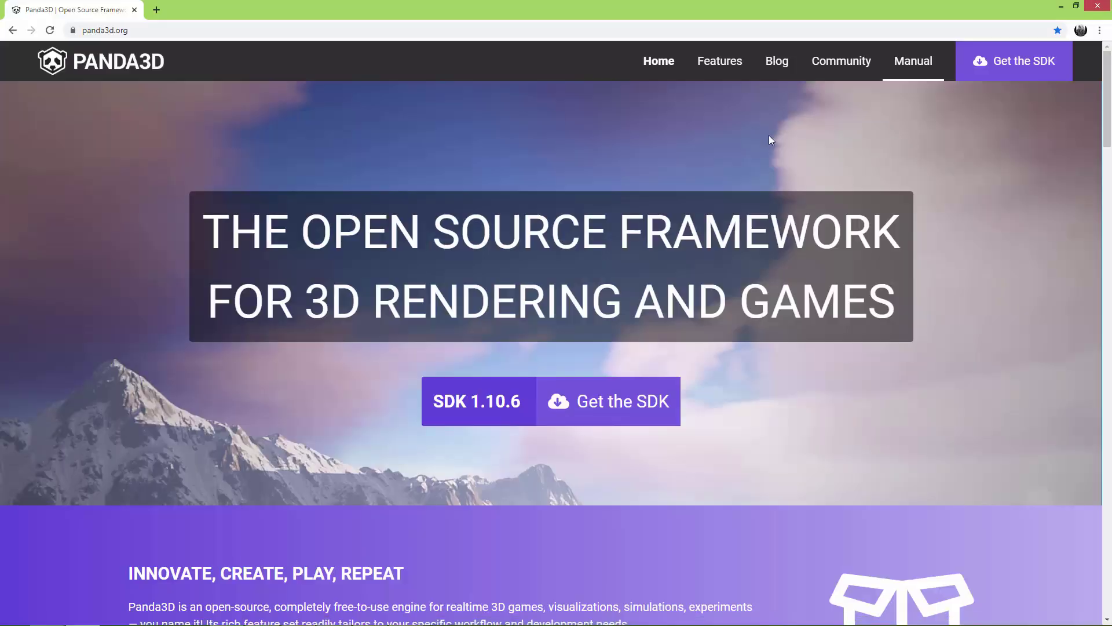
pyautogui.click(922, 67)
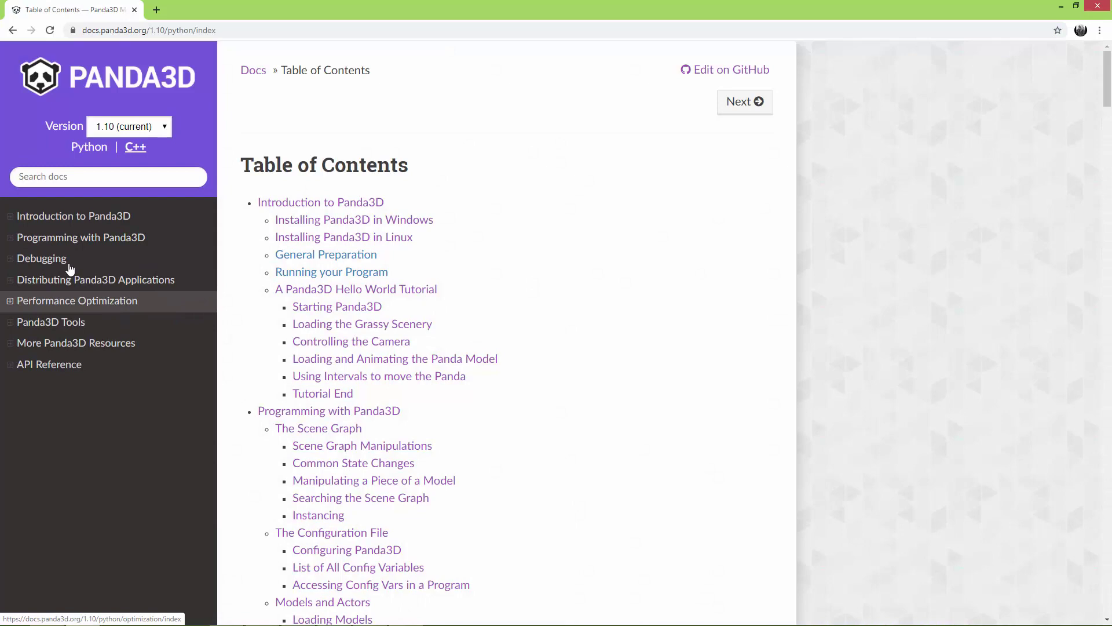
pyautogui.click(63, 217)
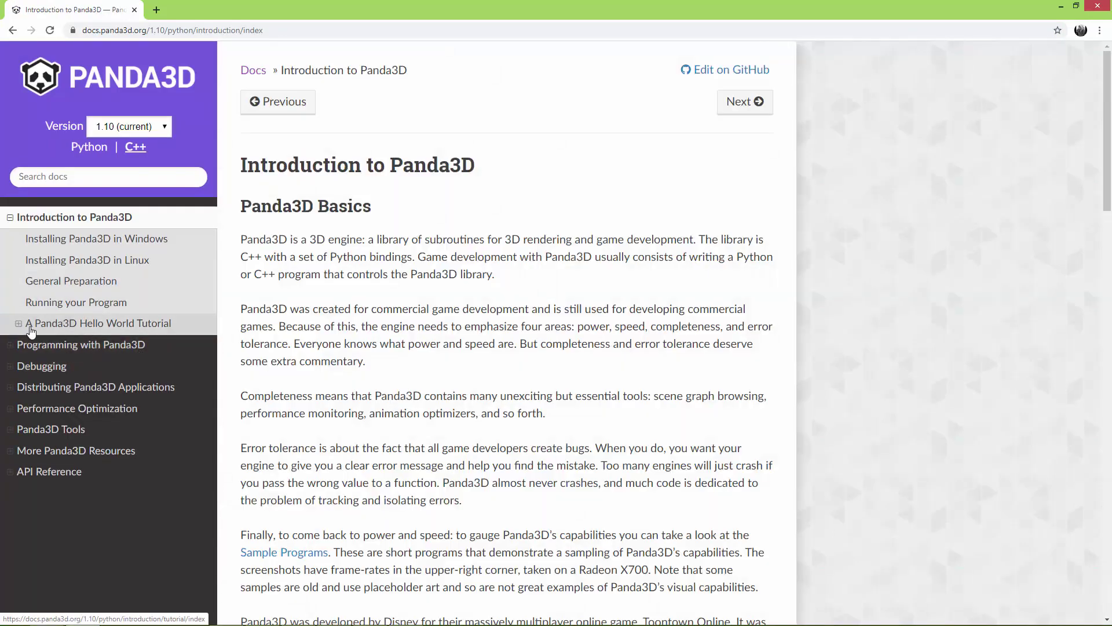
pyautogui.click(130, 332)
pyautogui.scroll(-1, 316, 359)
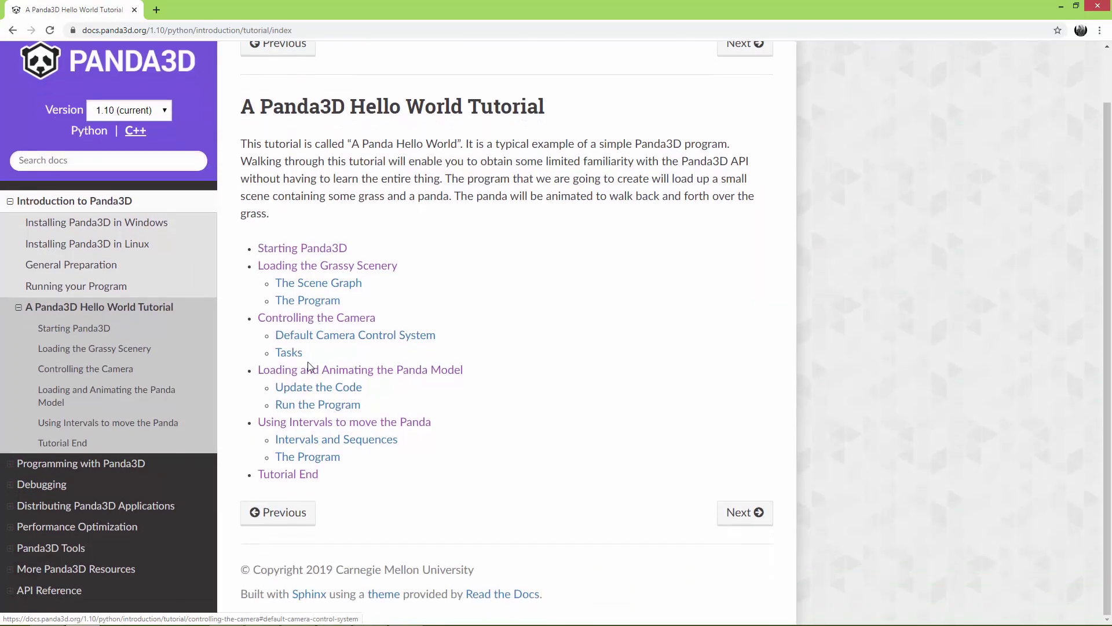
pyautogui.click(748, 515)
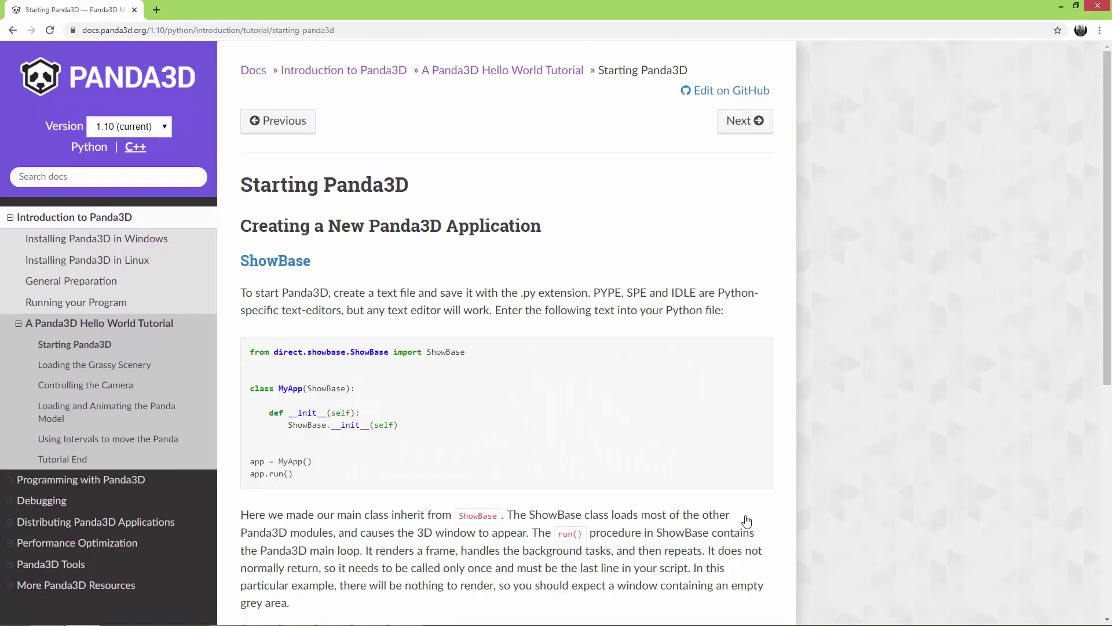
pyautogui.scroll(-5, 746, 521)
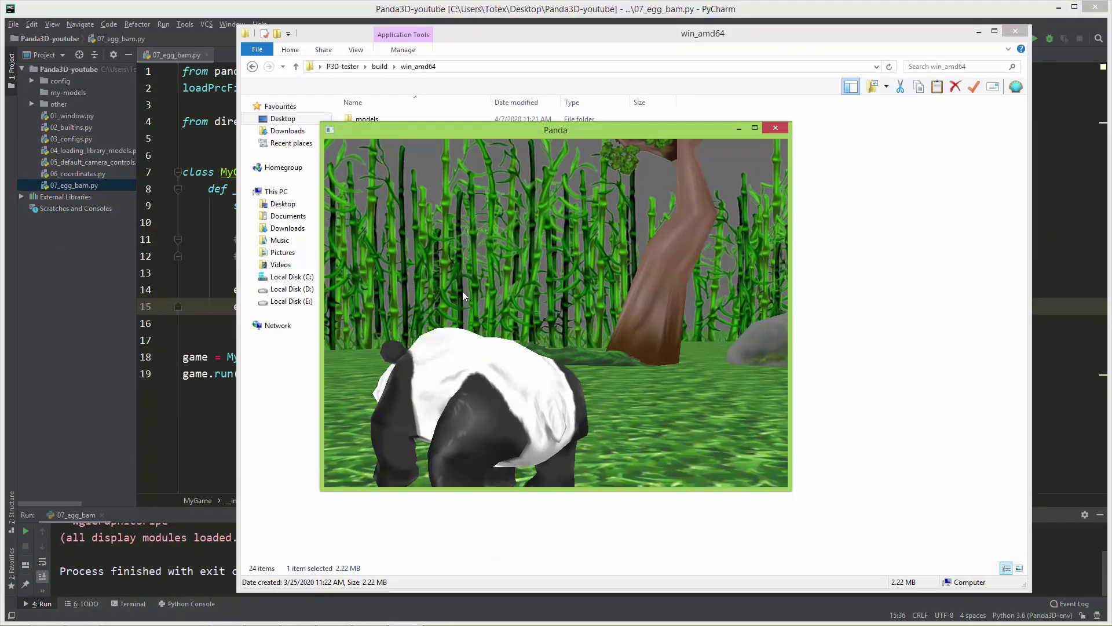
# Step: Orbit around the walking panda, close the demo, and inspect the models folder's .egg.bam files
pyautogui.moveTo(463, 291)
pyautogui.mouseDown(button='middle')
pyautogui.moveTo(538, 219)
pyautogui.moveTo(534, 347)
pyautogui.moveTo(555, 357)
pyautogui.moveTo(664, 222)
pyautogui.mouseUp(button='middle')
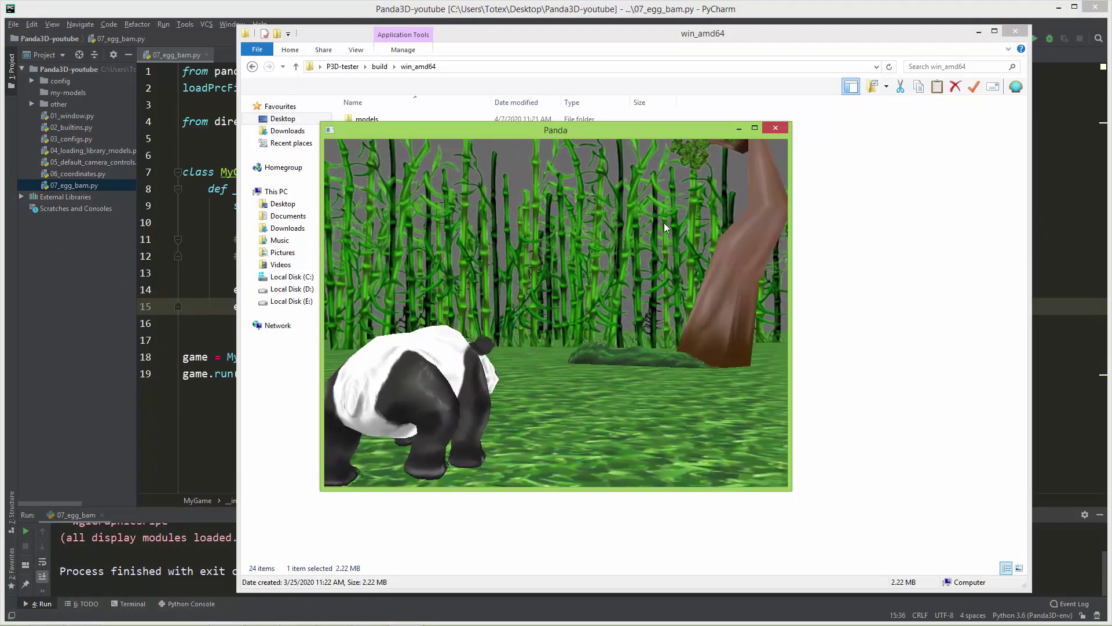
pyautogui.click(776, 130)
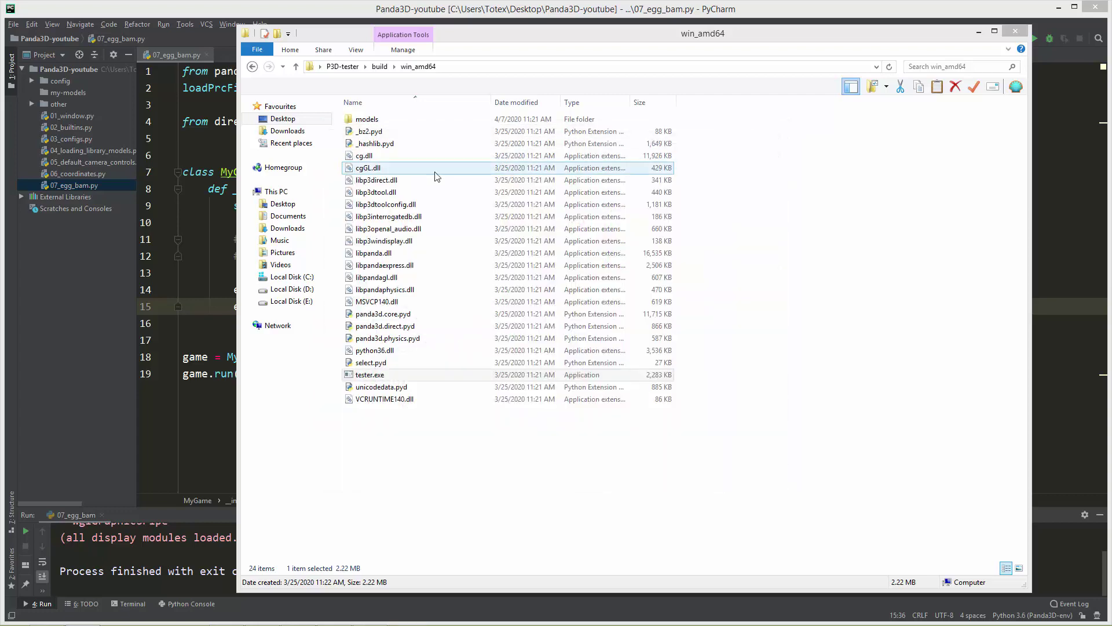
pyautogui.doubleClick(372, 121)
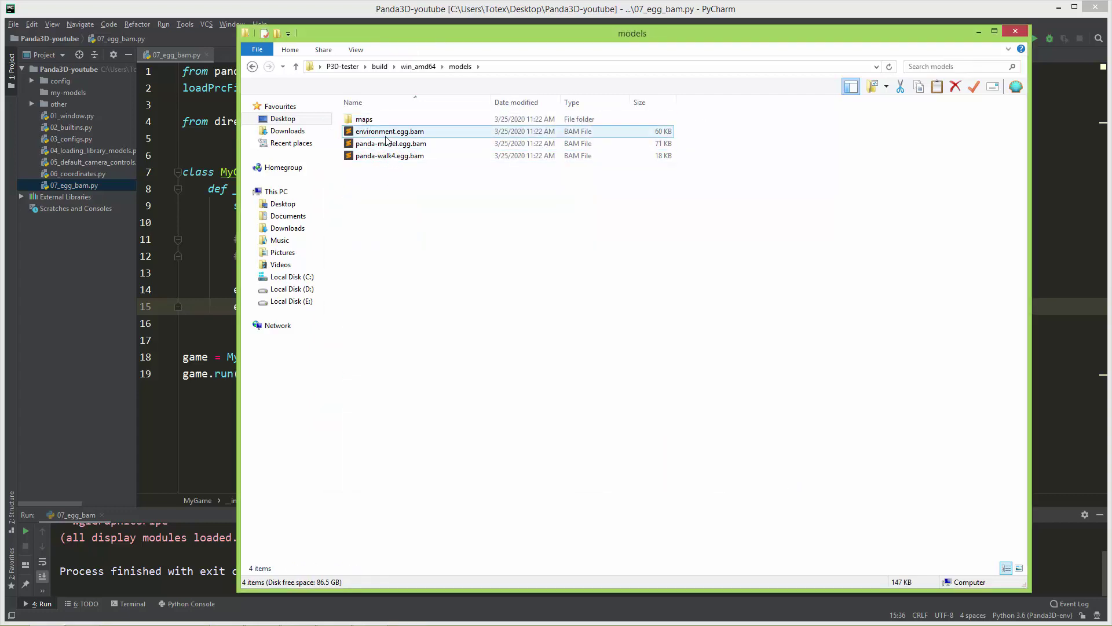
pyautogui.click(383, 132)
pyautogui.moveTo(391, 144)
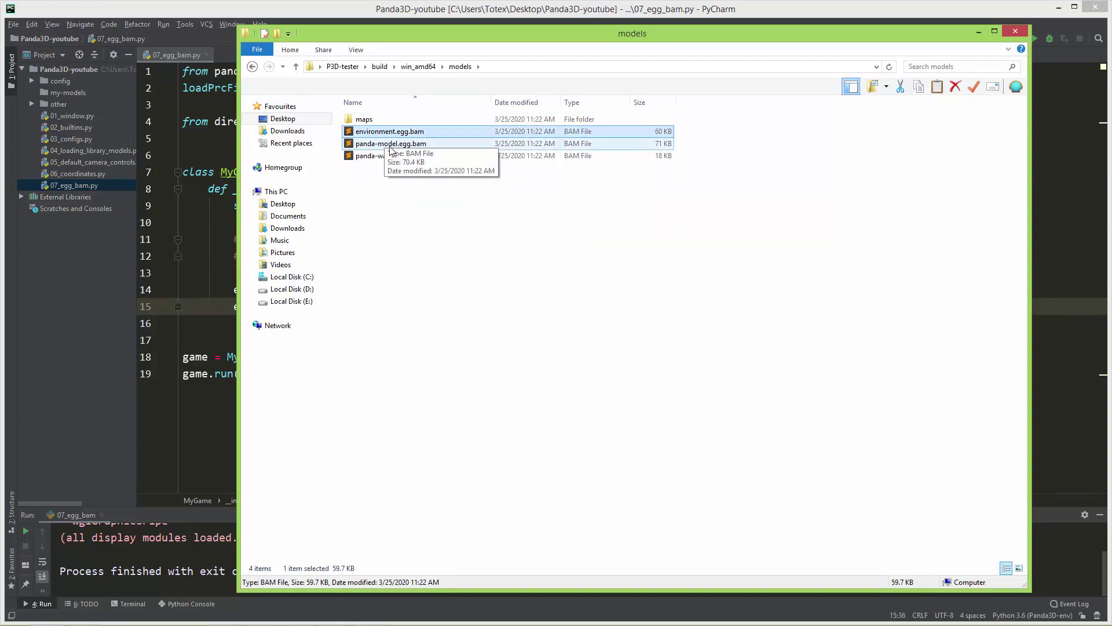
pyautogui.click(395, 156)
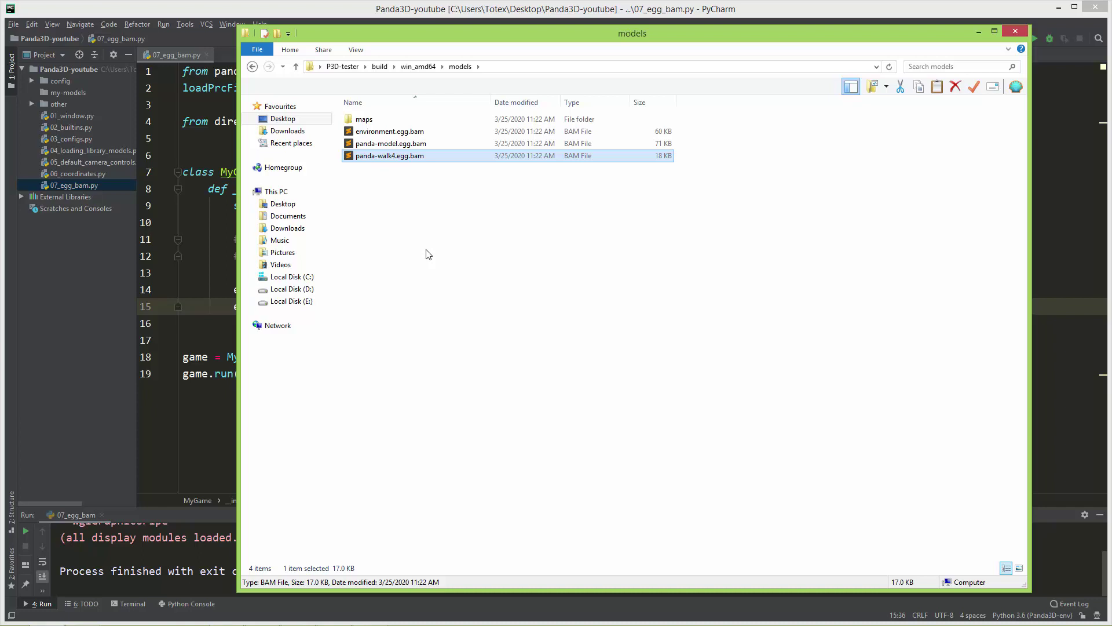
pyautogui.click(413, 133)
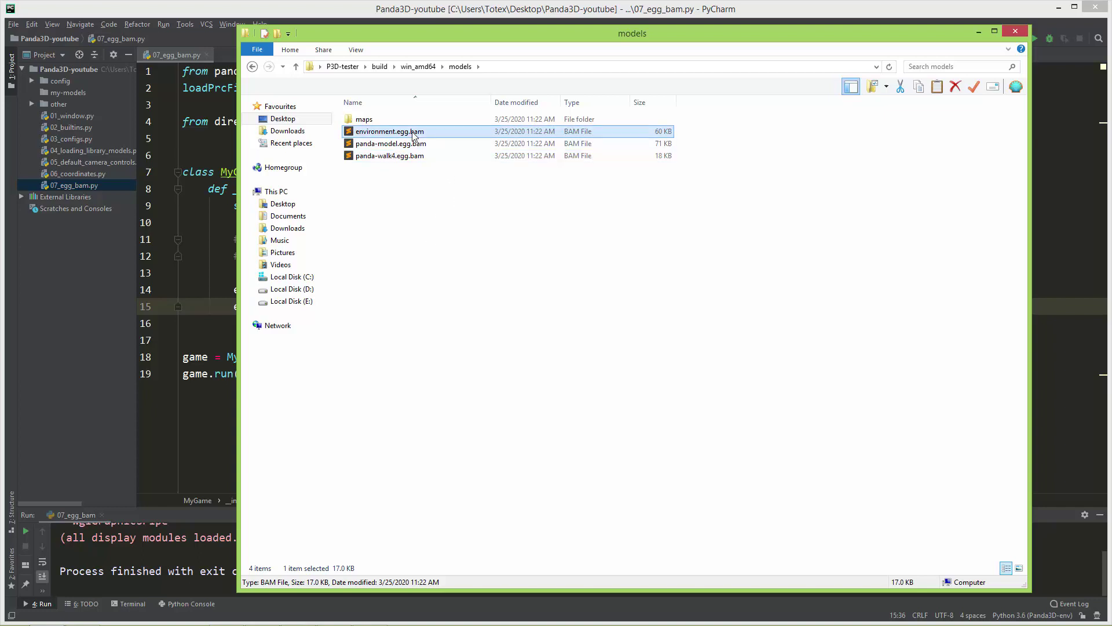
pyautogui.click(418, 145)
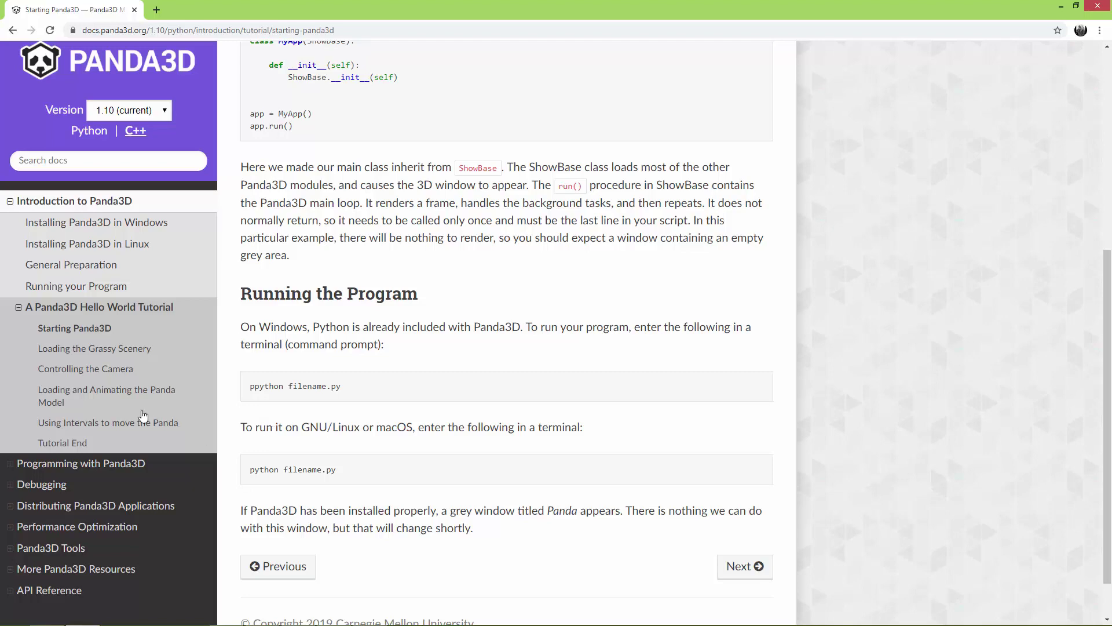
# Step: Navigate the docs sidebar via Introduction to Panda3D Tools > Model Export and read it
pyautogui.scroll(1, 118, 381)
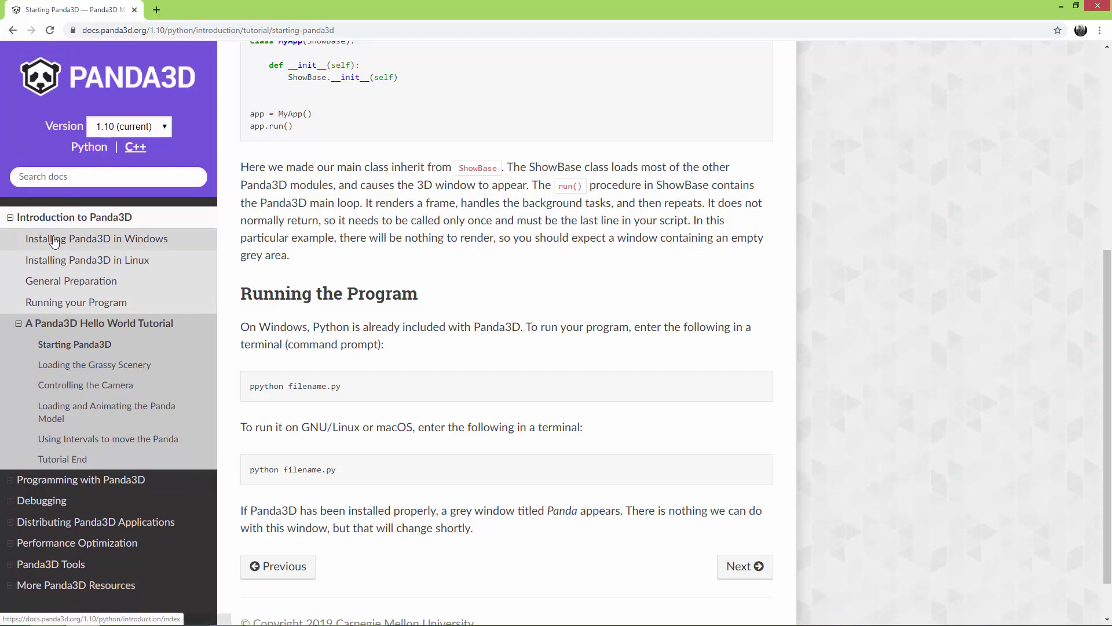
pyautogui.click(74, 209)
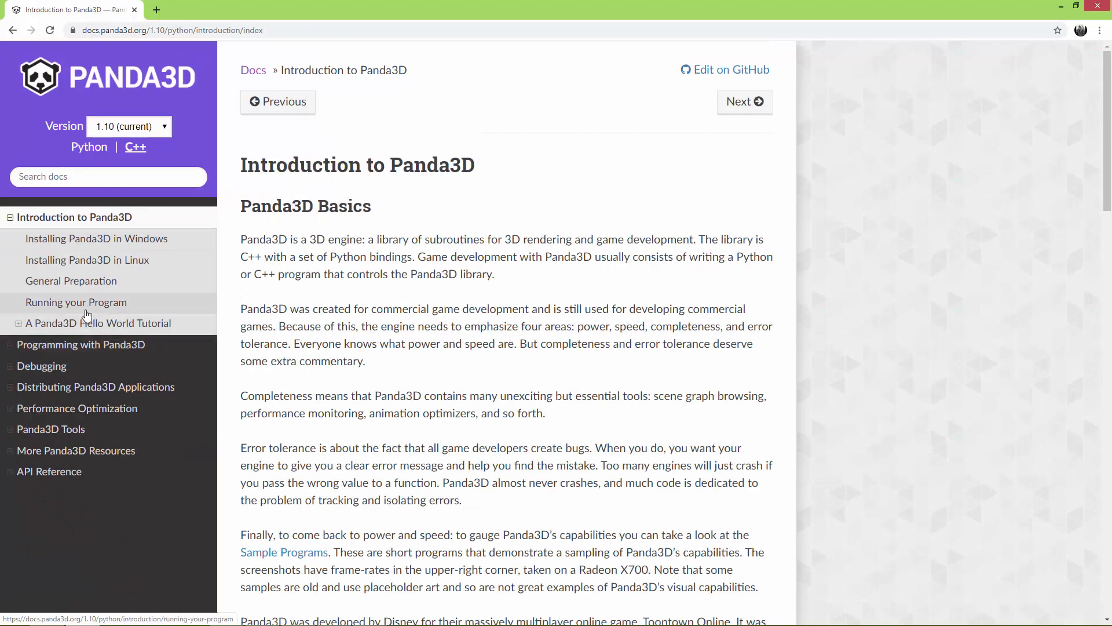
pyautogui.scroll(-3, 79, 406)
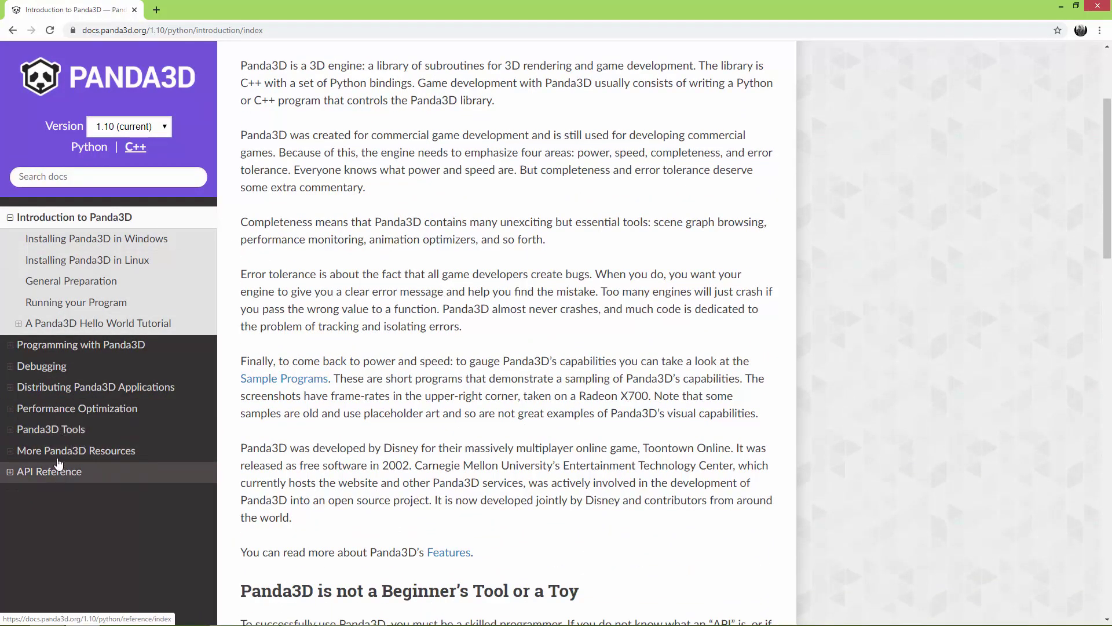
pyautogui.click(65, 435)
pyautogui.scroll(-1, 108, 429)
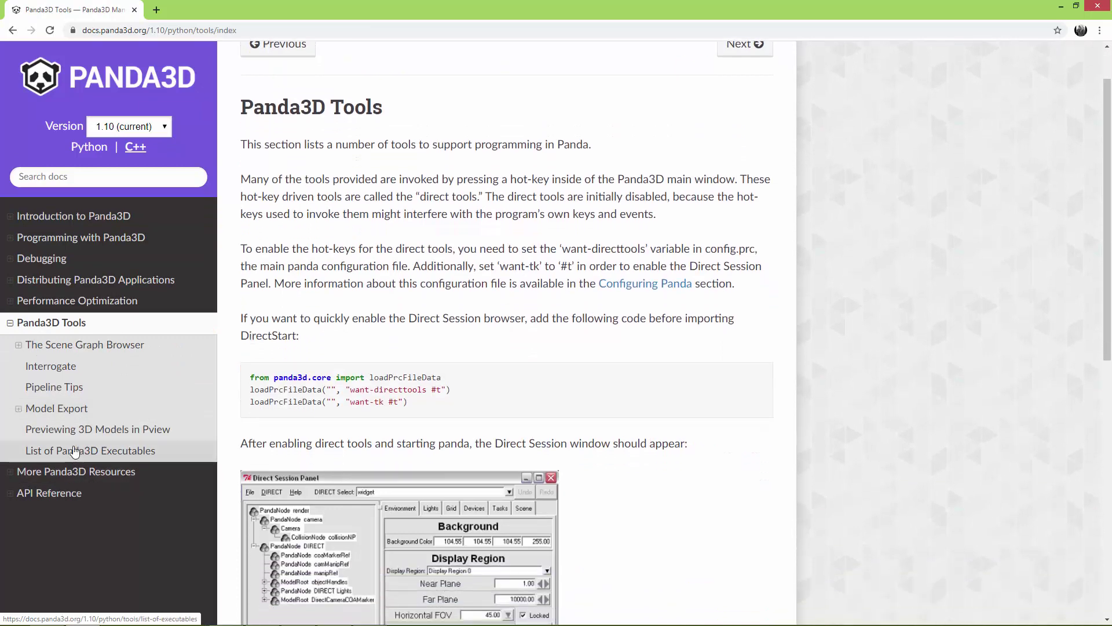
pyautogui.click(58, 409)
pyautogui.scroll(-2, 113, 420)
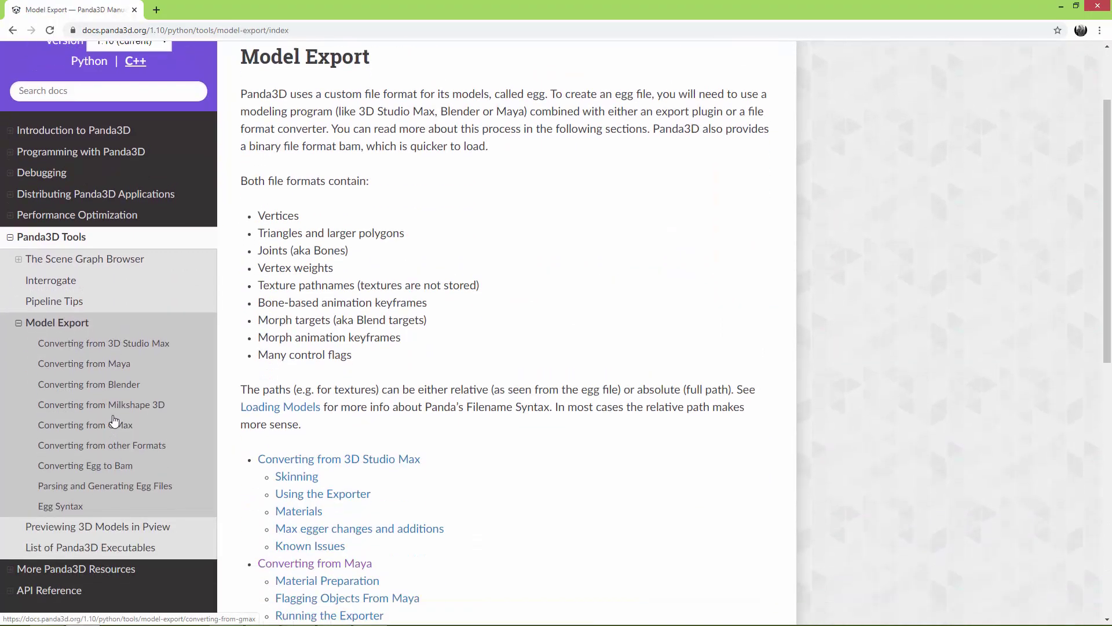
pyautogui.scroll(-1, 113, 421)
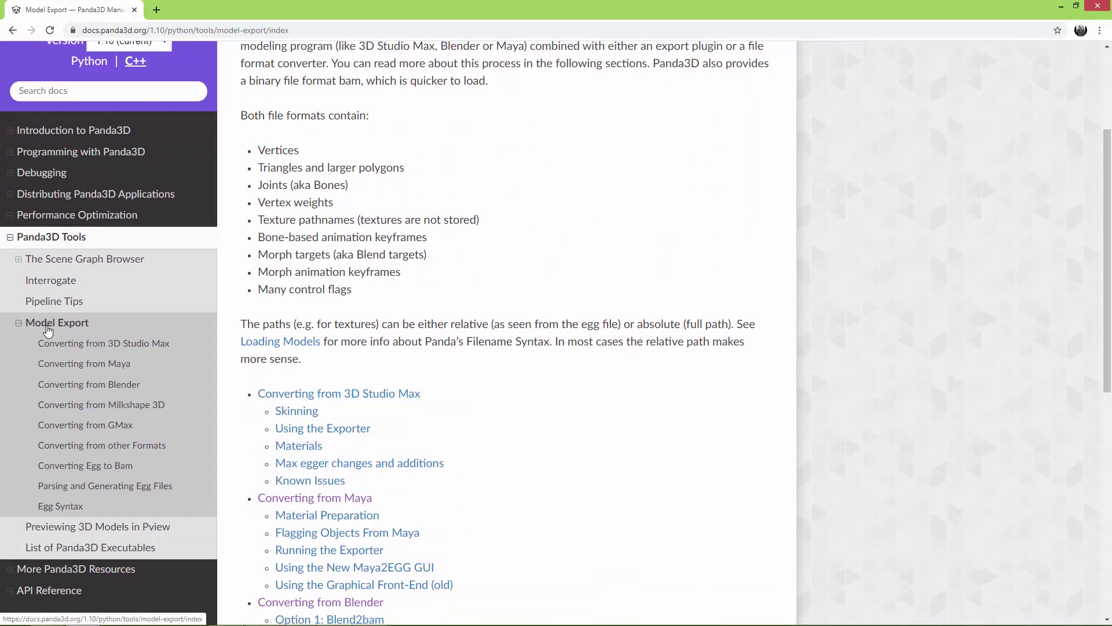
# Step: Open the Egg Syntax page under Model Export and scroll to its General Syntax section
pyautogui.click(69, 510)
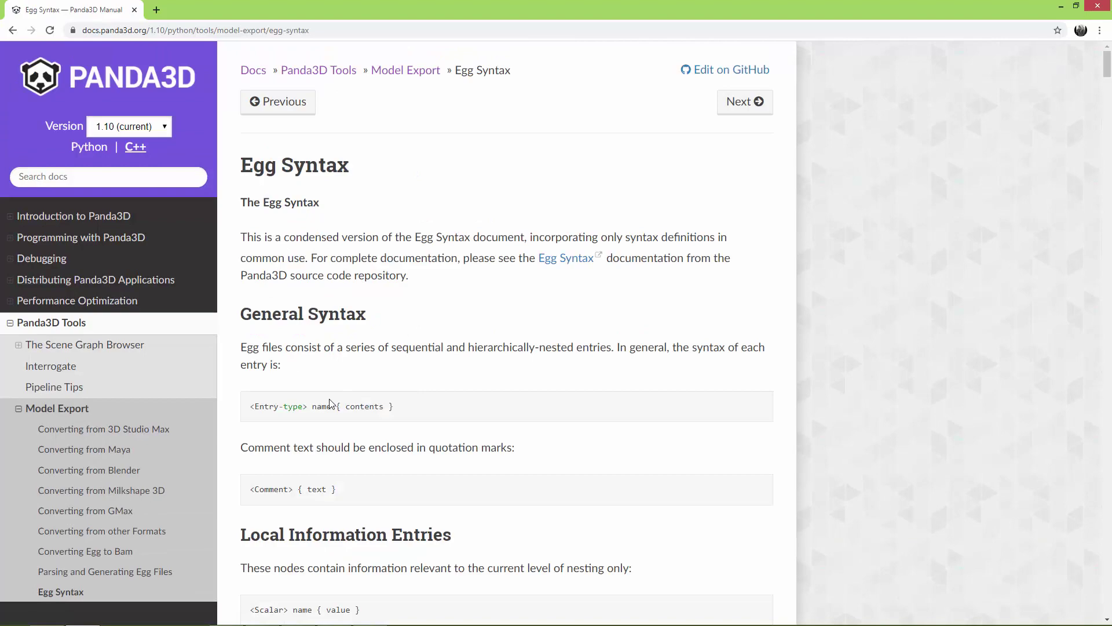
pyautogui.scroll(-1, 332, 404)
pyautogui.scroll(-3, 332, 404)
pyautogui.scroll(3, 375, 377)
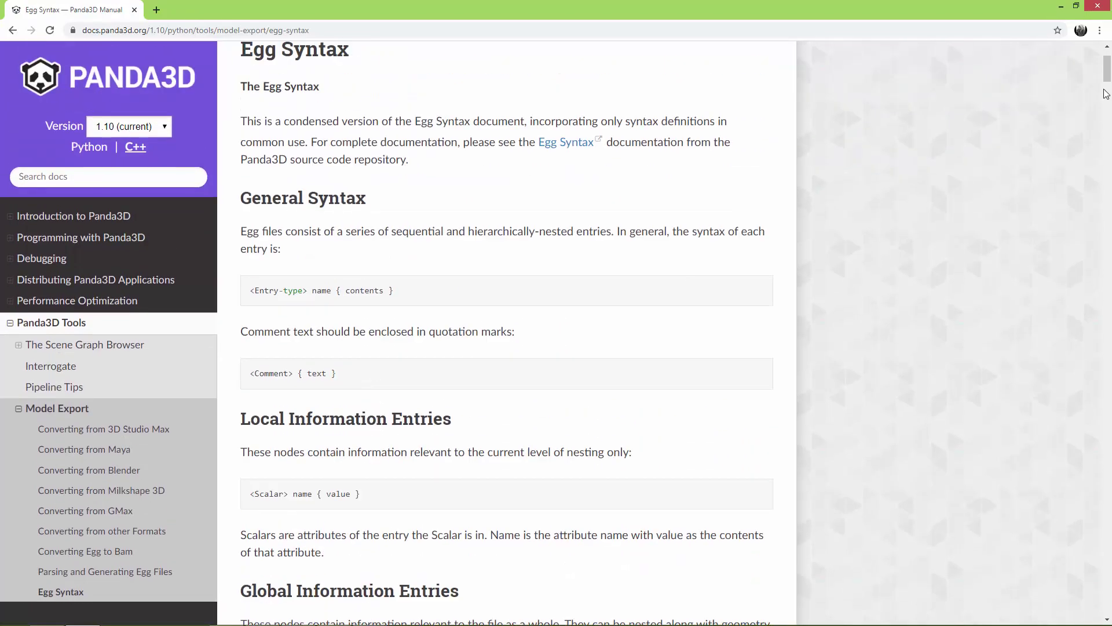
pyautogui.moveTo(1107, 72)
pyautogui.mouseDown()
pyautogui.moveTo(1107, 399)
pyautogui.moveTo(1002, 131)
pyautogui.mouseUp()
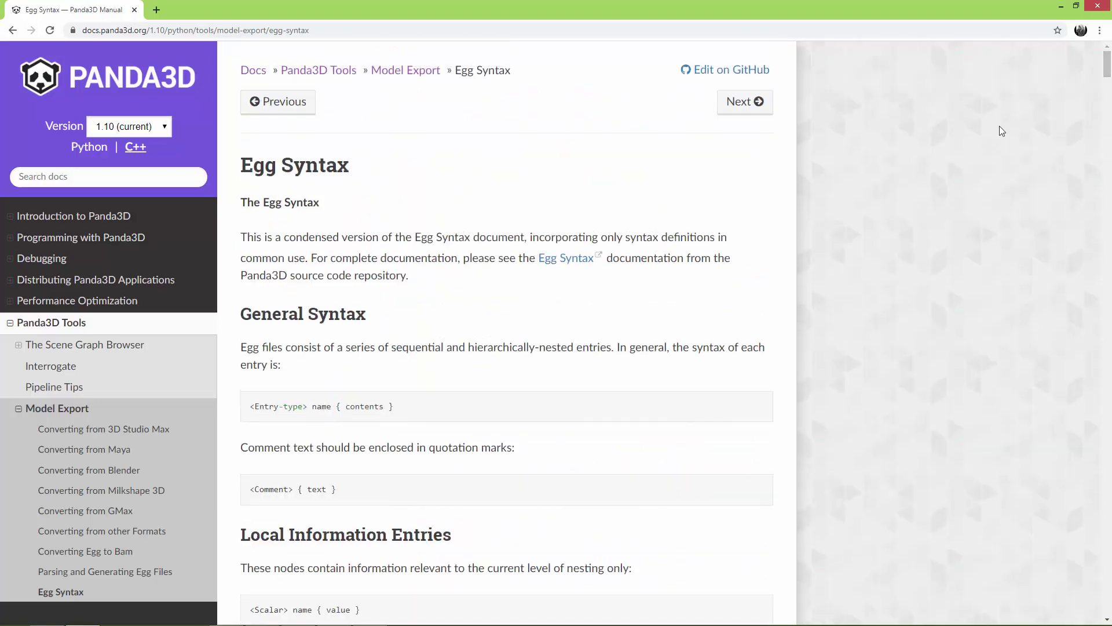